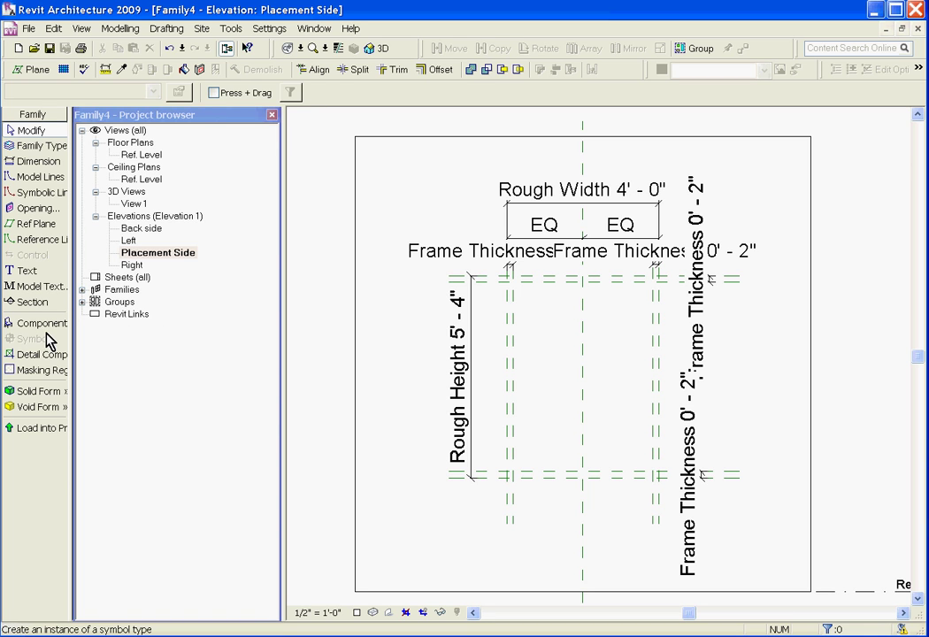
Start a new solid extrusion sketch with a 1' 0" depth on the Placement Side elevation
{"action": "left_click", "coordinate": [31, 391]}
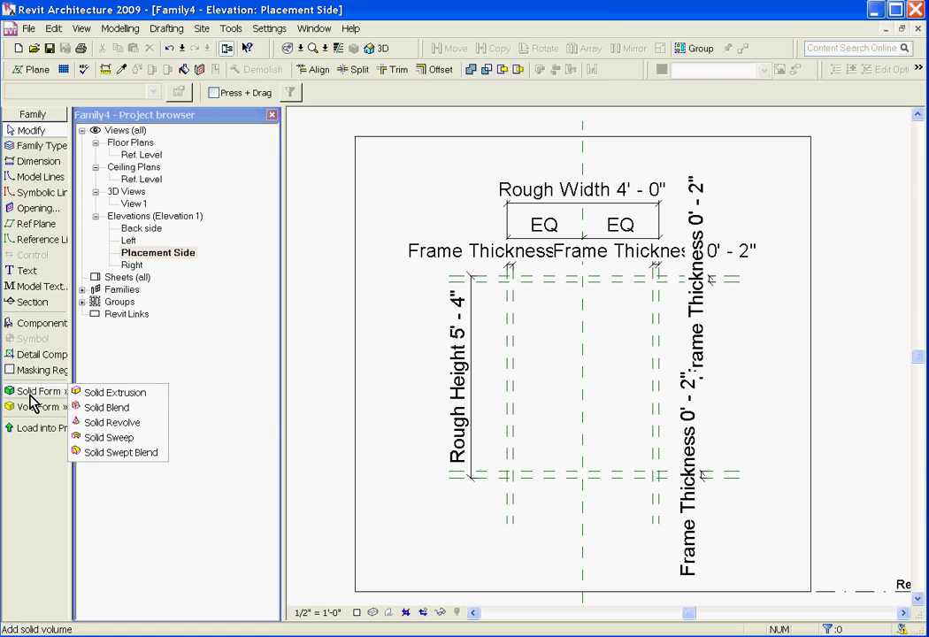
{"action": "left_click", "coordinate": [94, 395]}
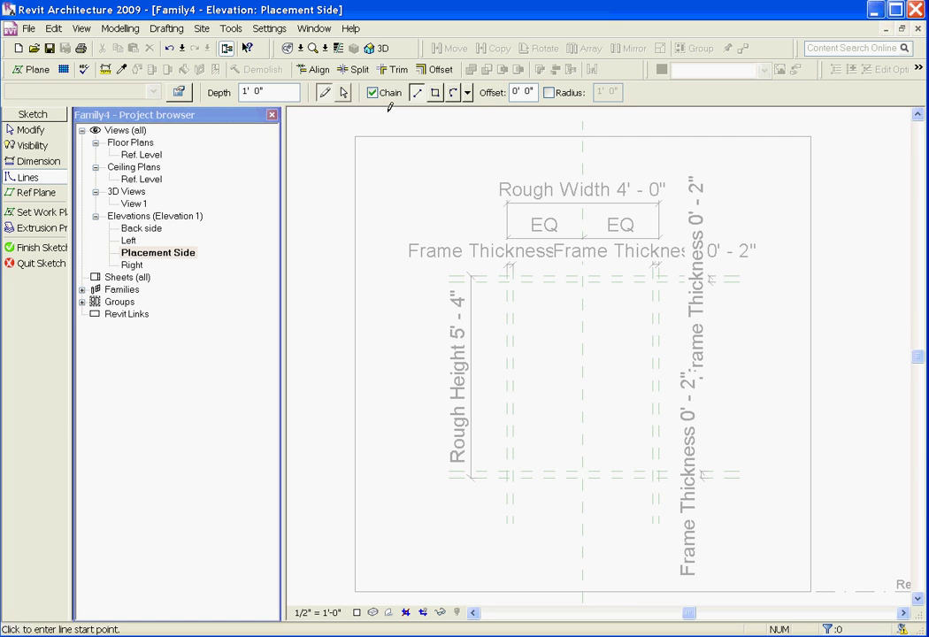
Sketch an outer rectangle around the opening and a smaller inner rectangle inside it
{"action": "left_click", "coordinate": [434, 92]}
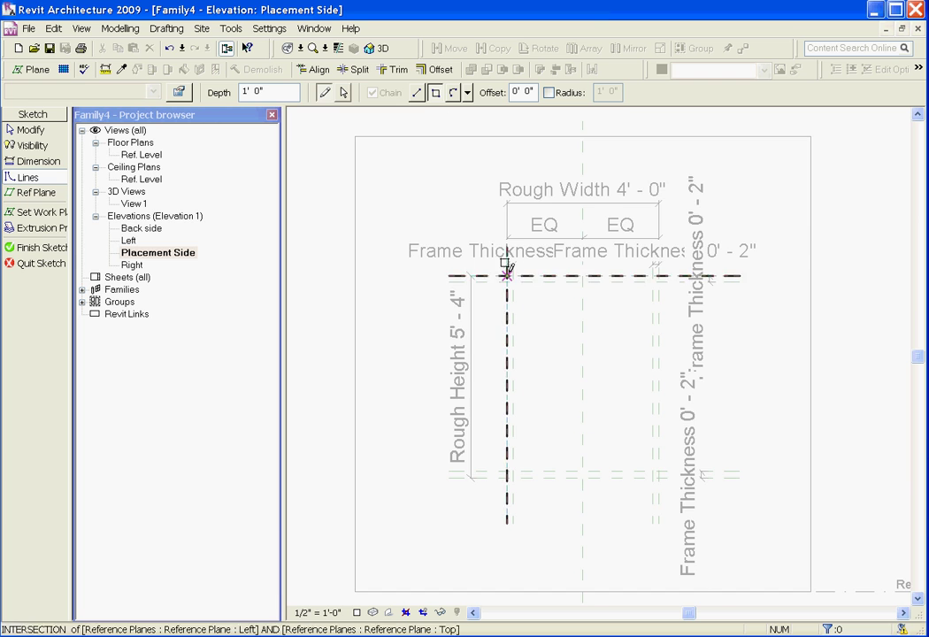
{"action": "scroll", "coordinate": [502, 266], "scroll_direction": "up", "scroll_amount": 1}
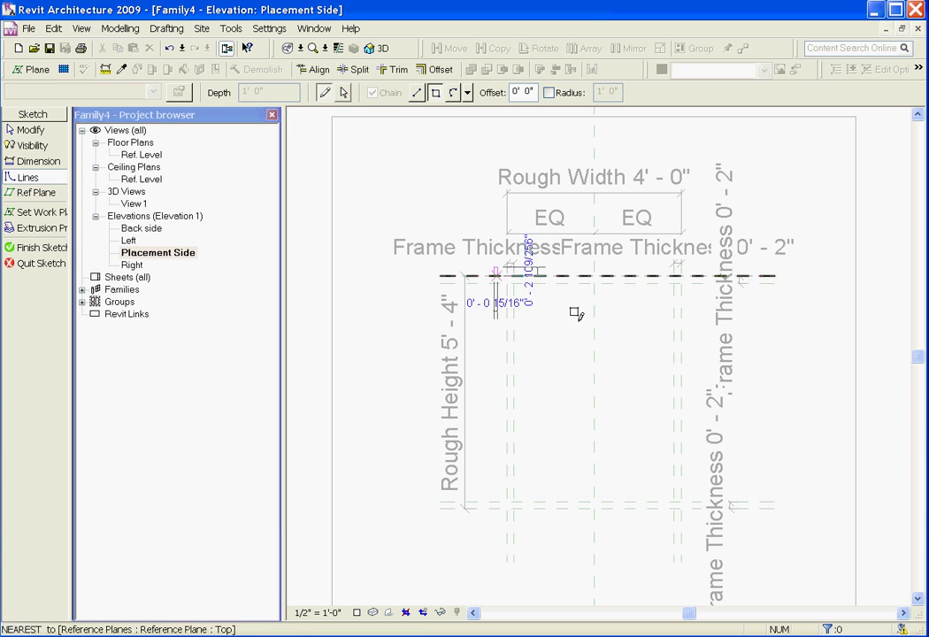
{"action": "left_click", "coordinate": [493, 267]}
{"action": "left_click", "coordinate": [697, 529]}
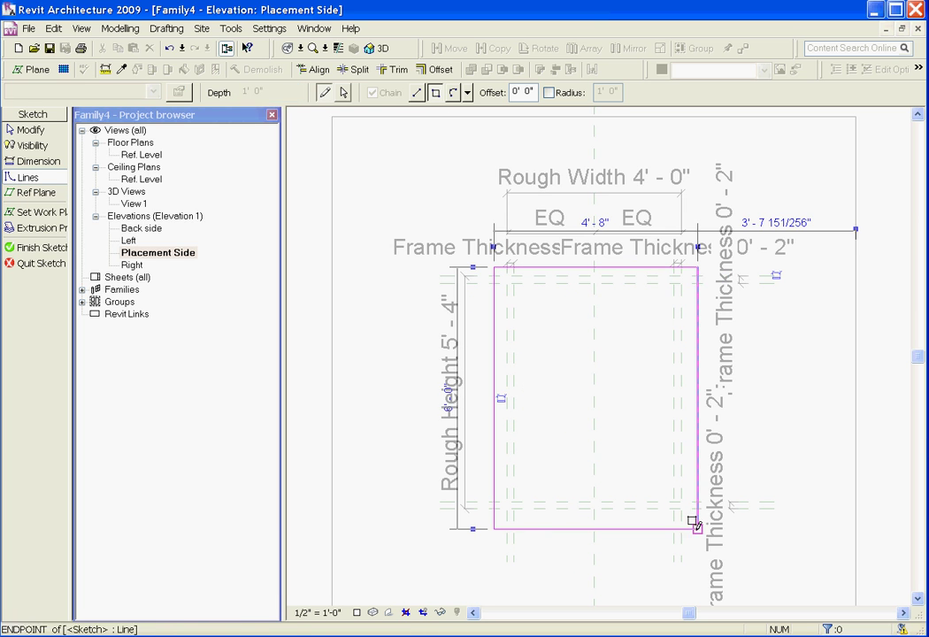
{"action": "left_click", "coordinate": [531, 300]}
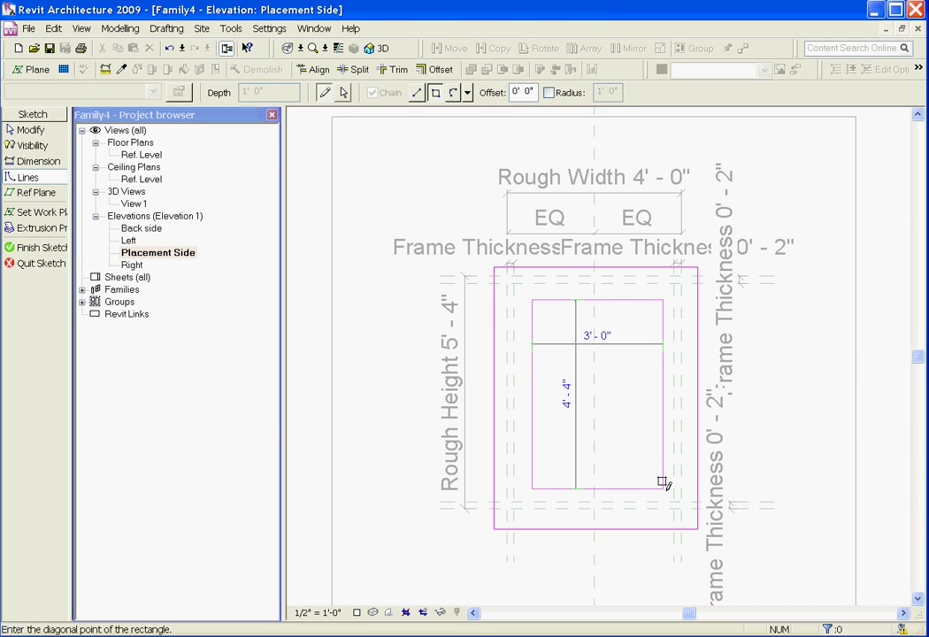
{"action": "left_click", "coordinate": [666, 488]}
{"action": "key", "text": "Escape"}
{"action": "key", "text": "Escape"}
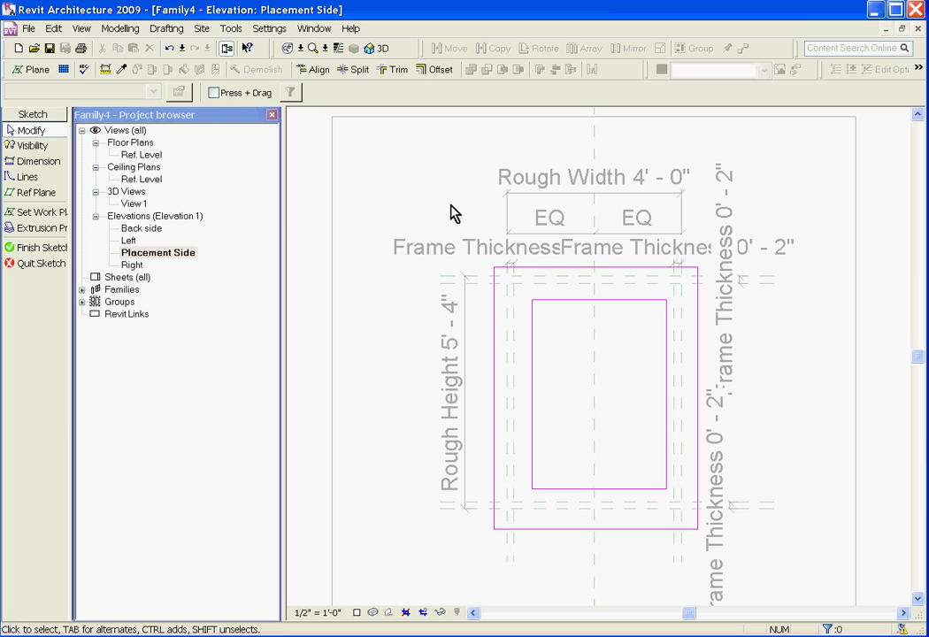
Align the outer rectangle's top, left, bottom and right edges to the rough opening's reference planes
{"action": "left_click", "coordinate": [307, 72]}
{"action": "left_click", "coordinate": [441, 281]}
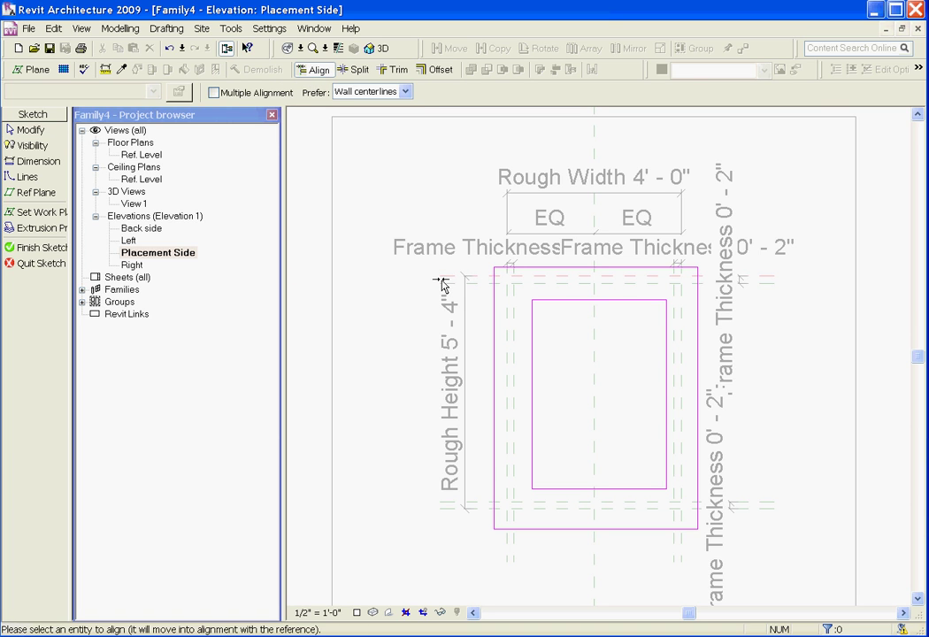
{"action": "left_click", "coordinate": [544, 272]}
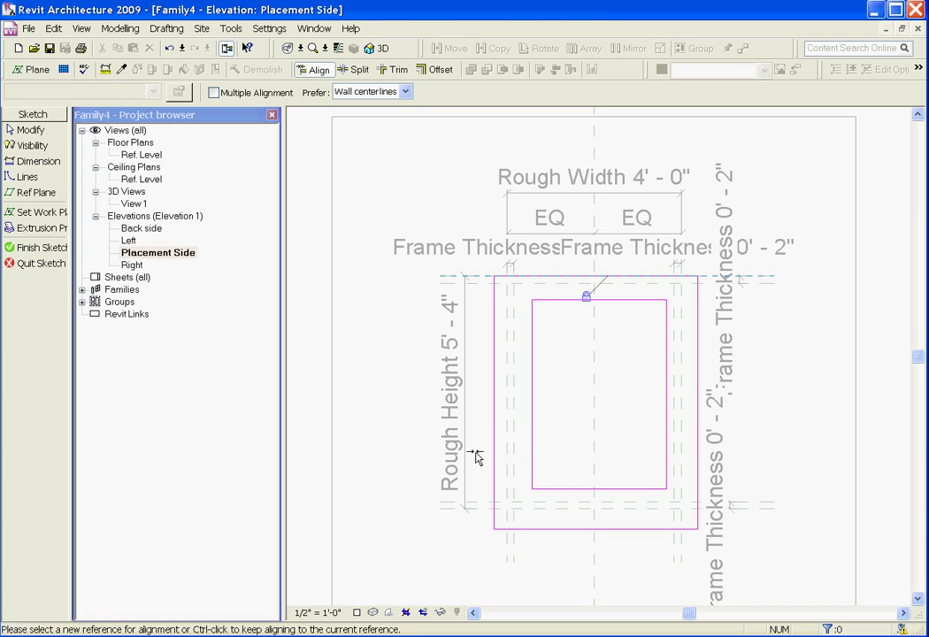
{"action": "left_click", "coordinate": [505, 555]}
{"action": "left_click", "coordinate": [492, 480]}
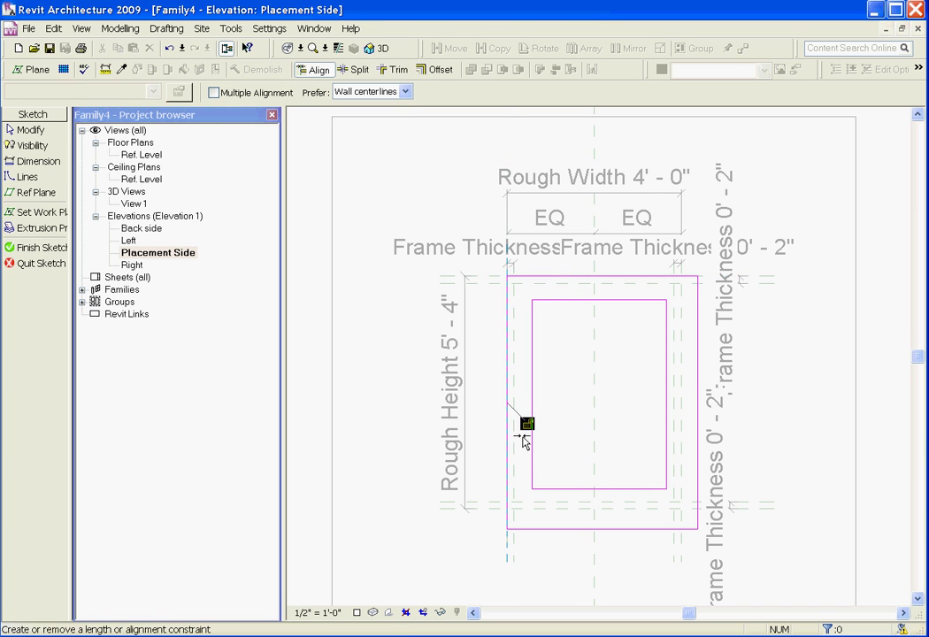
{"action": "left_click", "coordinate": [535, 511]}
{"action": "left_click", "coordinate": [553, 530]}
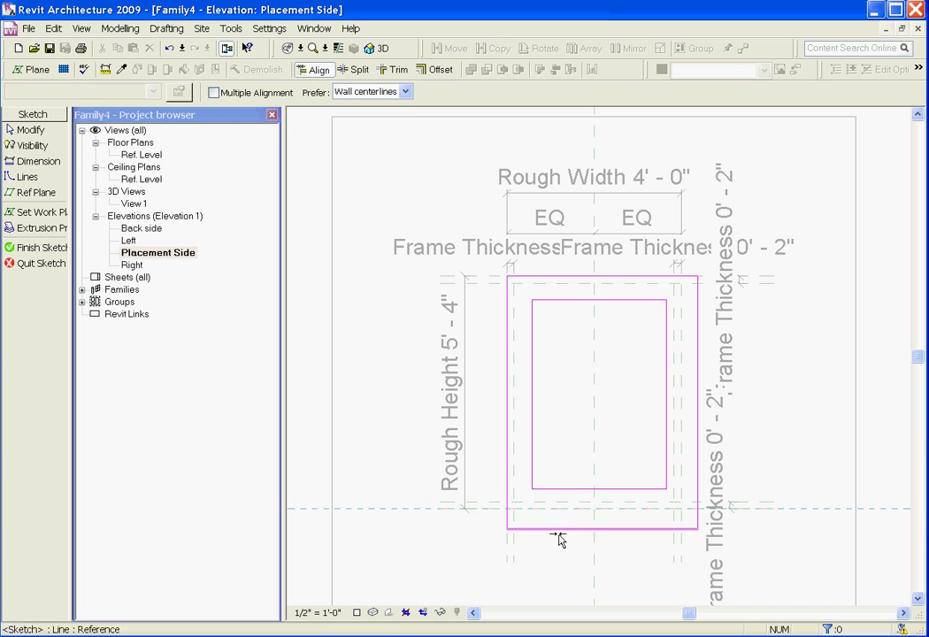
{"action": "left_click", "coordinate": [677, 535]}
{"action": "left_click", "coordinate": [697, 493]}
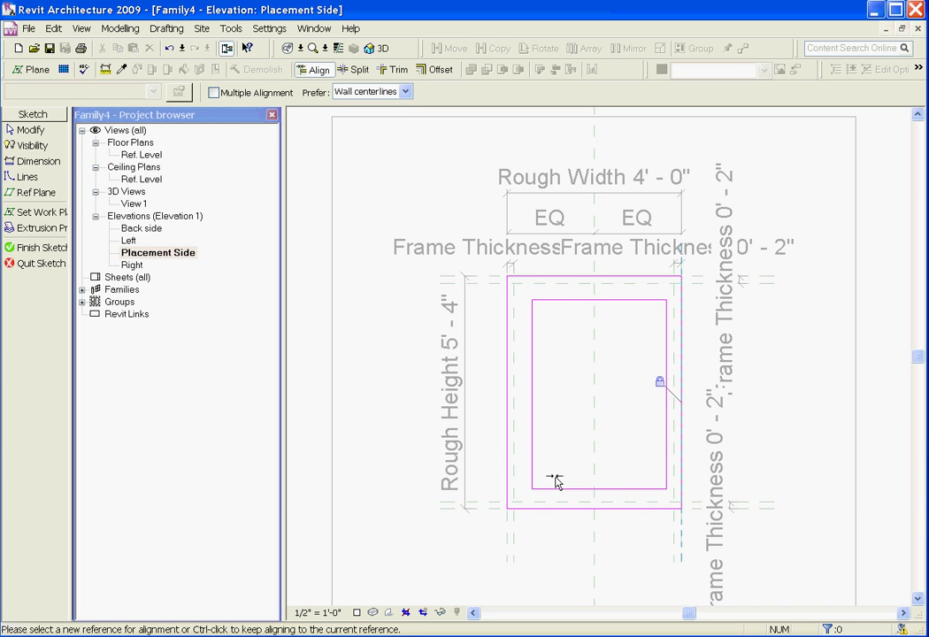
{"action": "left_click", "coordinate": [480, 510]}
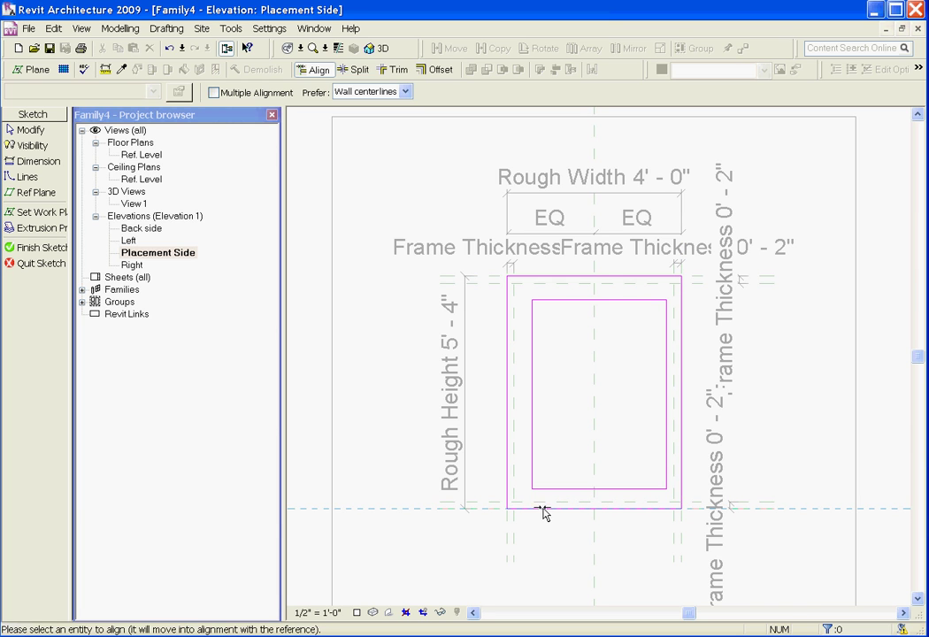
Align the inner rectangle's four edges to the frame-thickness reference planes for a 2" frame profile
{"action": "key", "text": "Escape"}
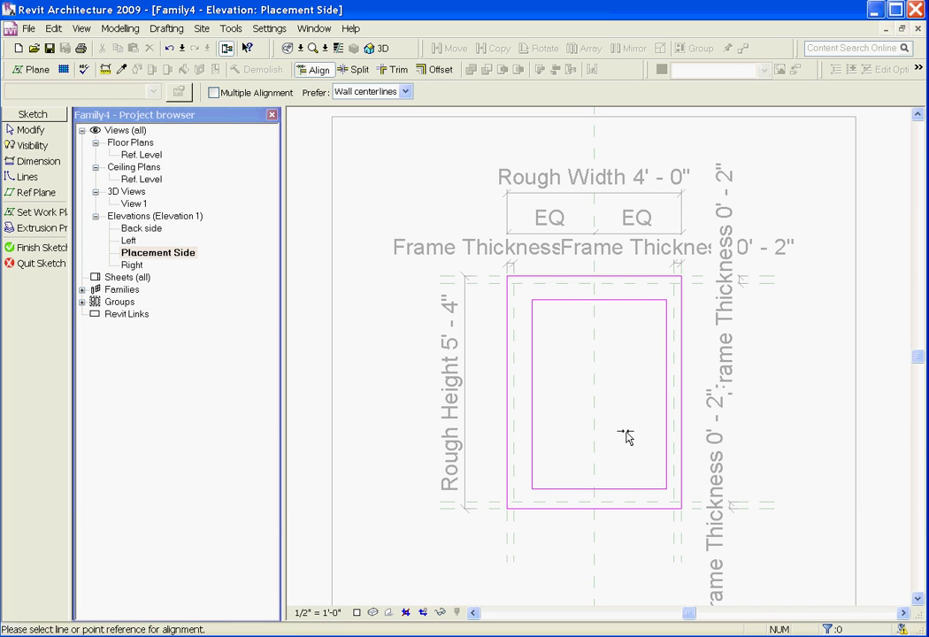
{"action": "left_click", "coordinate": [490, 285]}
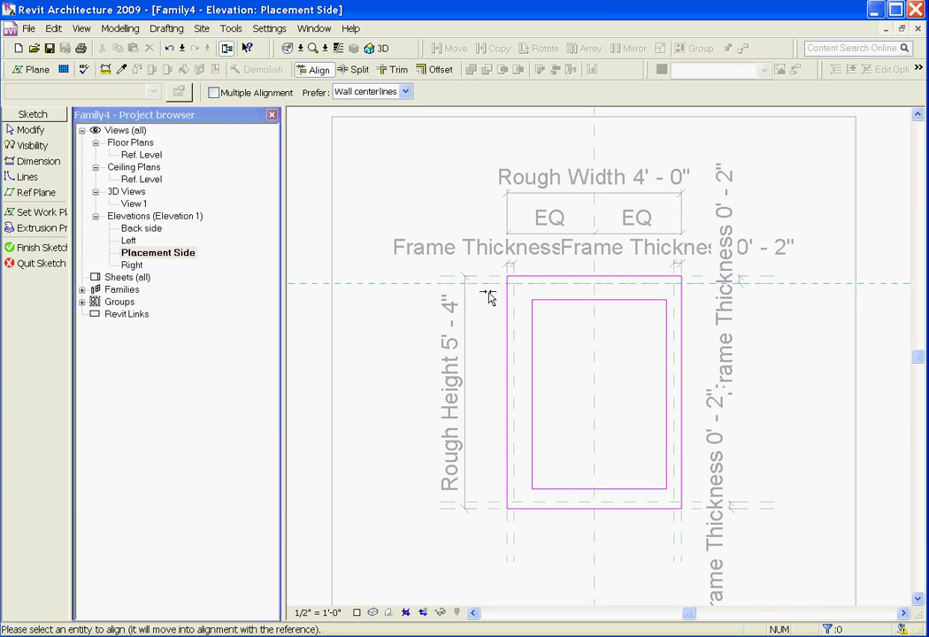
{"action": "left_click", "coordinate": [550, 303]}
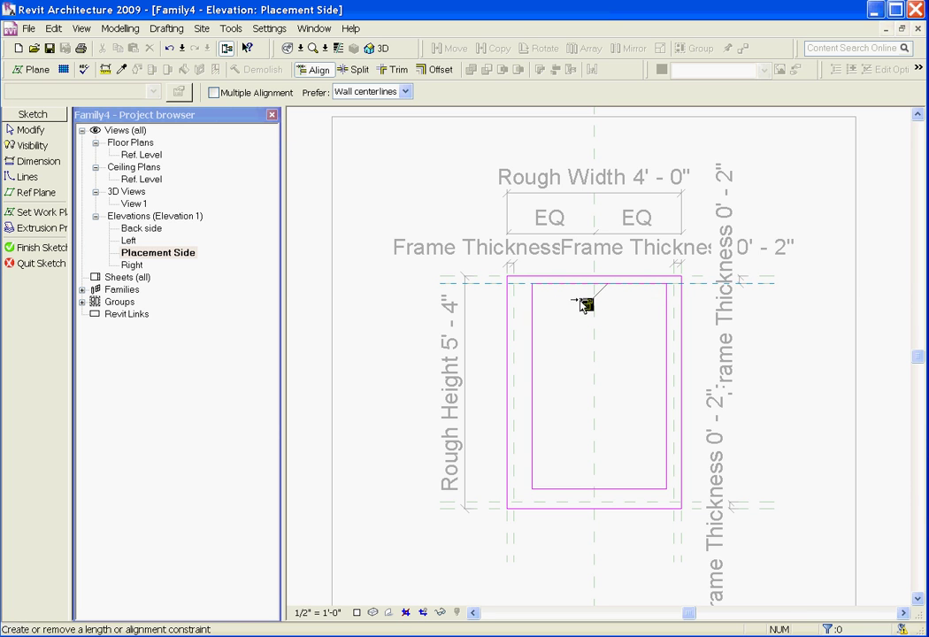
{"action": "left_click", "coordinate": [515, 541]}
{"action": "left_click", "coordinate": [532, 458]}
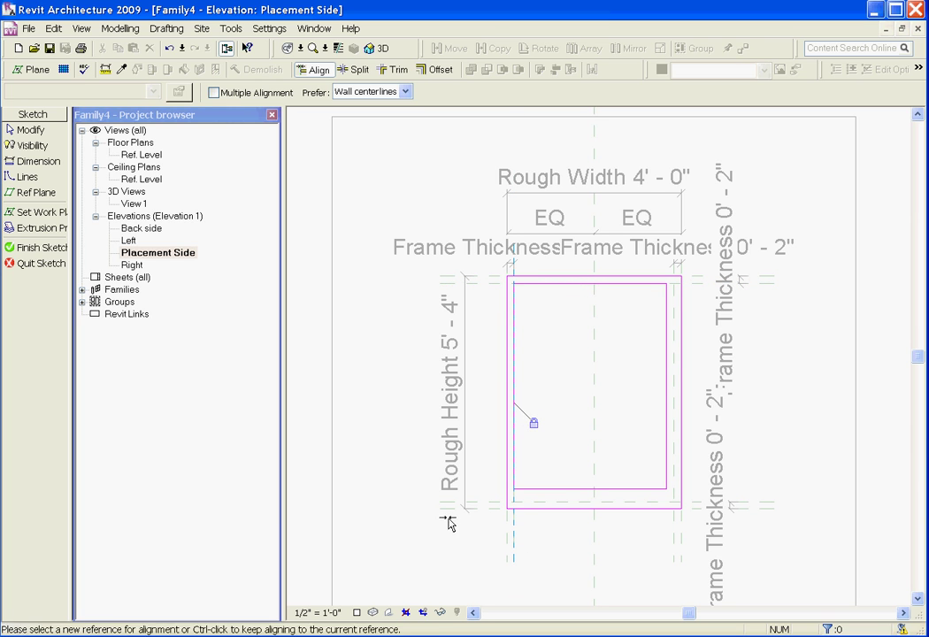
{"action": "left_click", "coordinate": [473, 502]}
{"action": "left_click", "coordinate": [538, 489]}
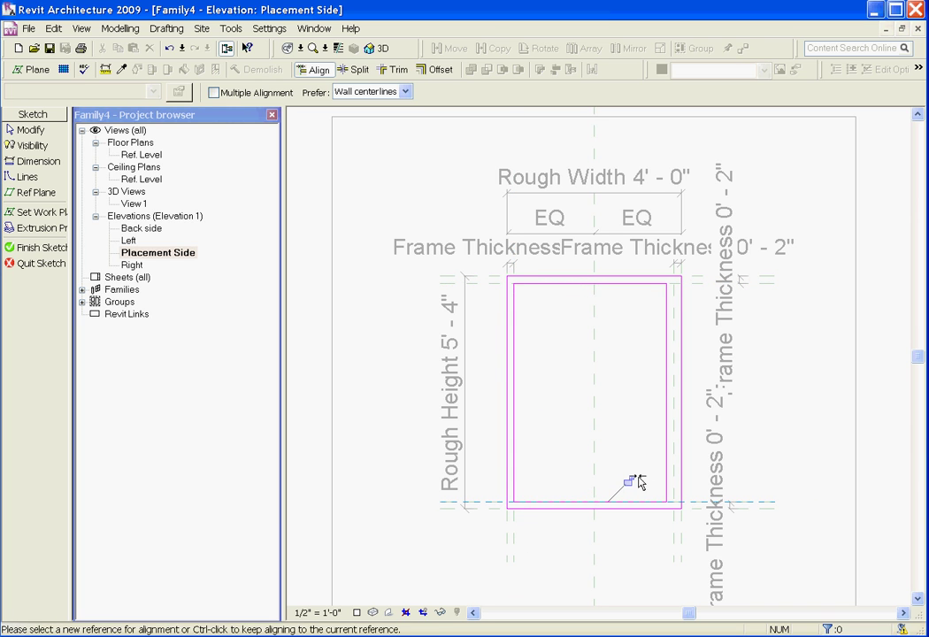
{"action": "left_click", "coordinate": [673, 488]}
{"action": "left_click", "coordinate": [669, 497]}
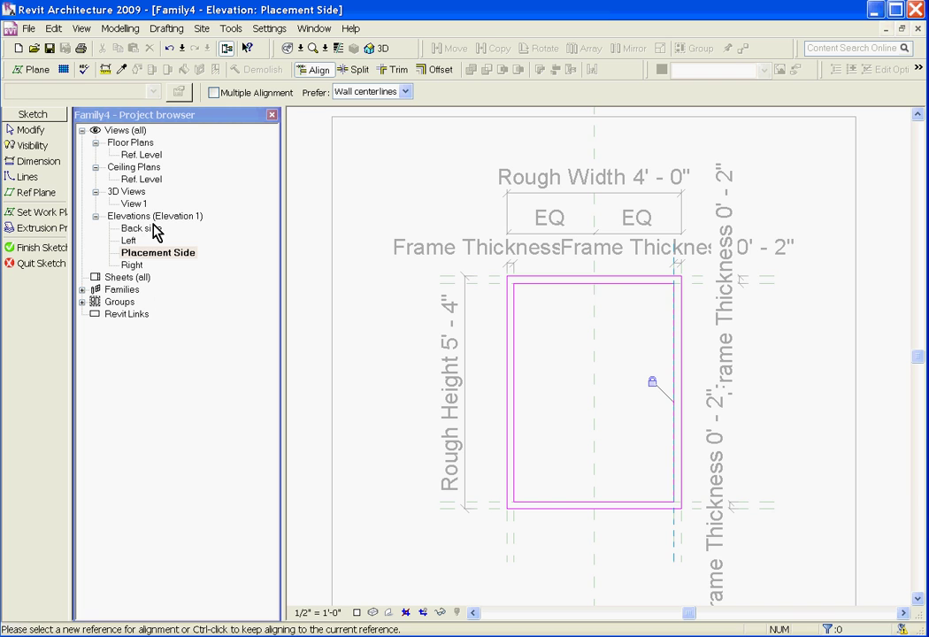
Finish the frame extrusion sketch and switch to the Ref. Level floor plan
{"action": "left_click", "coordinate": [43, 249]}
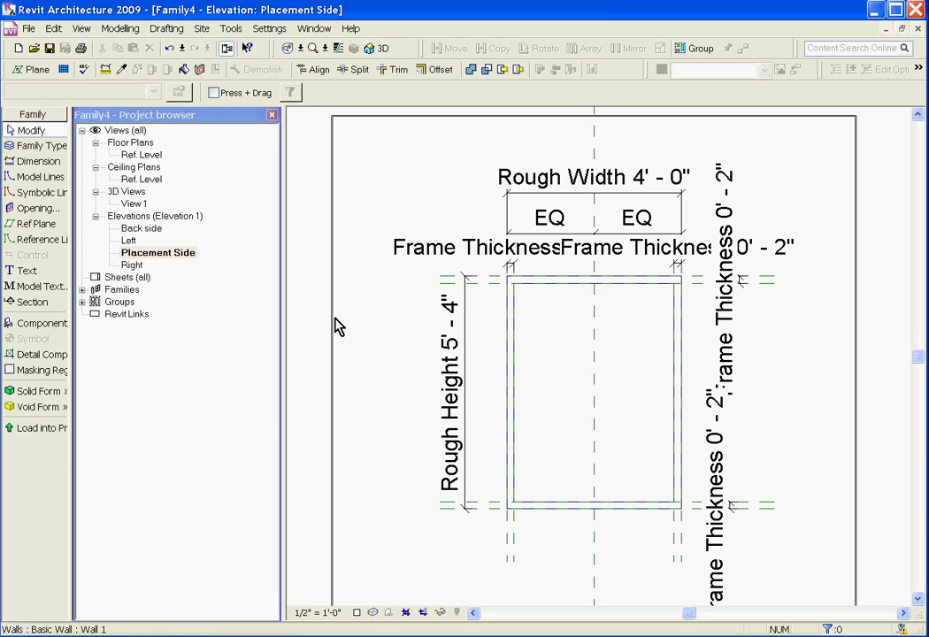
{"action": "double_click", "coordinate": [145, 160]}
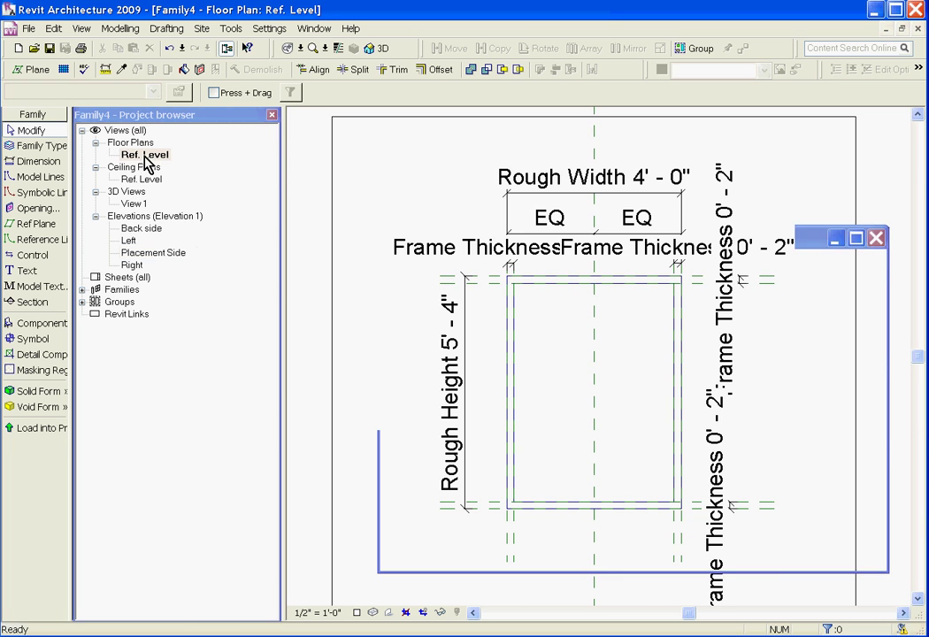
{"action": "scroll", "coordinate": [719, 445], "scroll_direction": "up", "scroll_amount": 4}
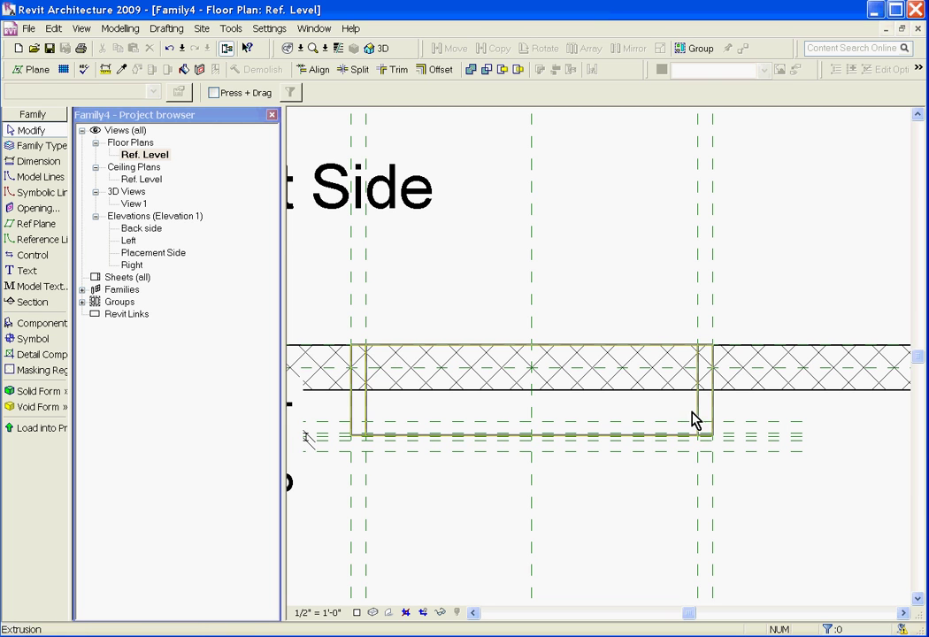
Align the frame extrusion's edges to the Back and Front reference planes
{"action": "left_click", "coordinate": [317, 75]}
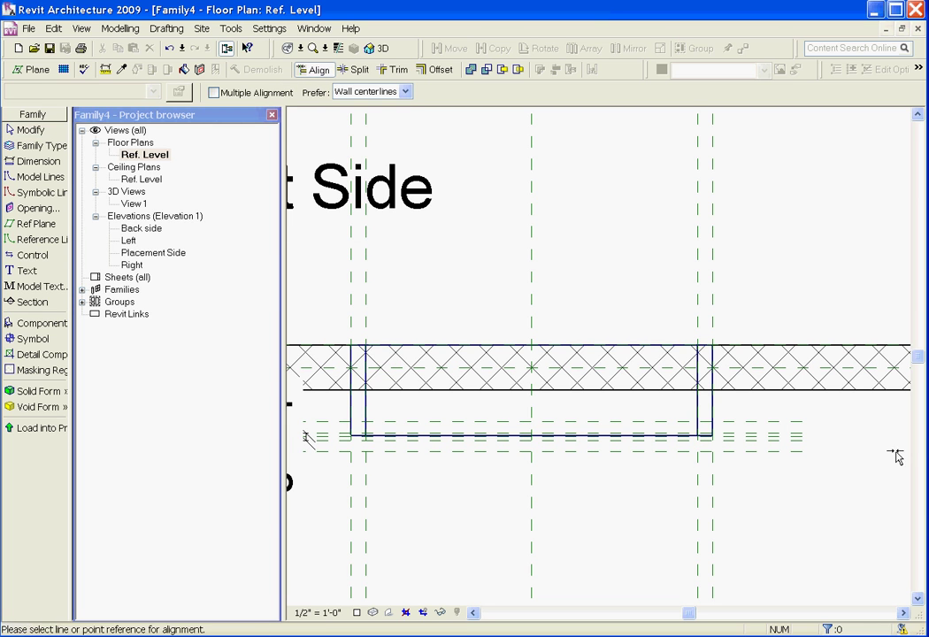
{"action": "scroll", "coordinate": [621, 435], "scroll_direction": "up", "scroll_amount": 2}
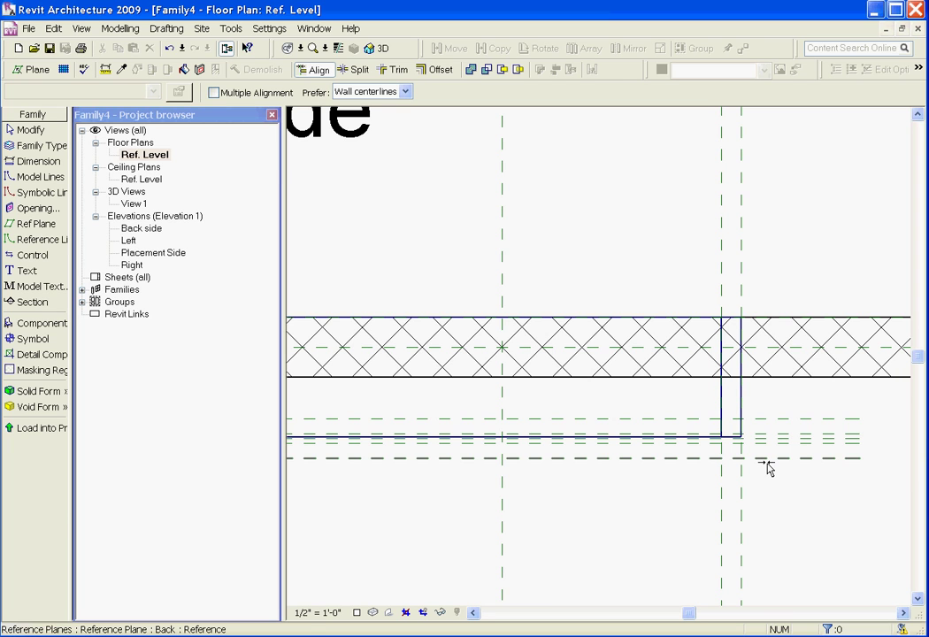
{"action": "left_click", "coordinate": [766, 460]}
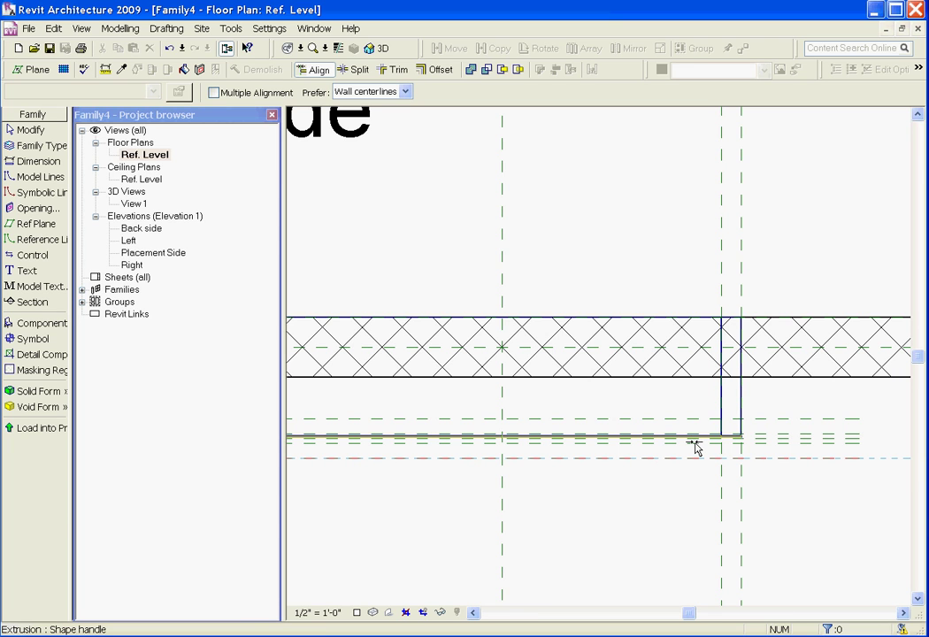
{"action": "left_click", "coordinate": [695, 447]}
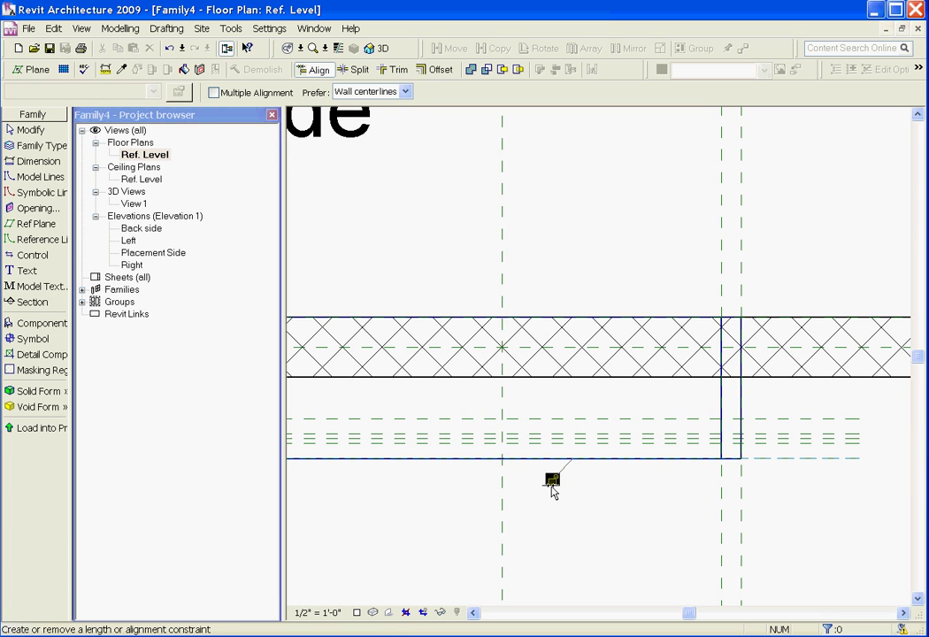
{"action": "left_click", "coordinate": [770, 419]}
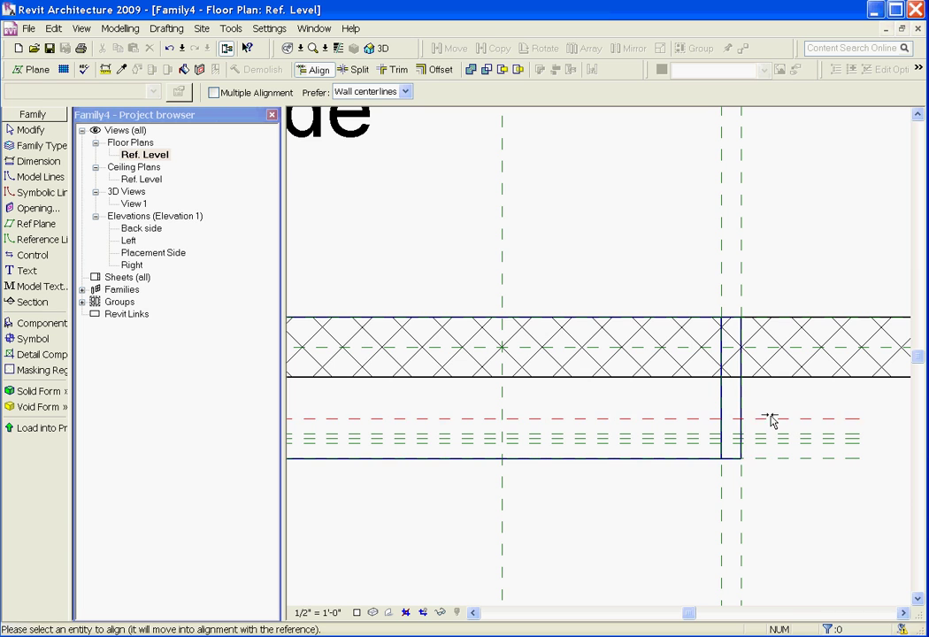
{"action": "left_click", "coordinate": [681, 318]}
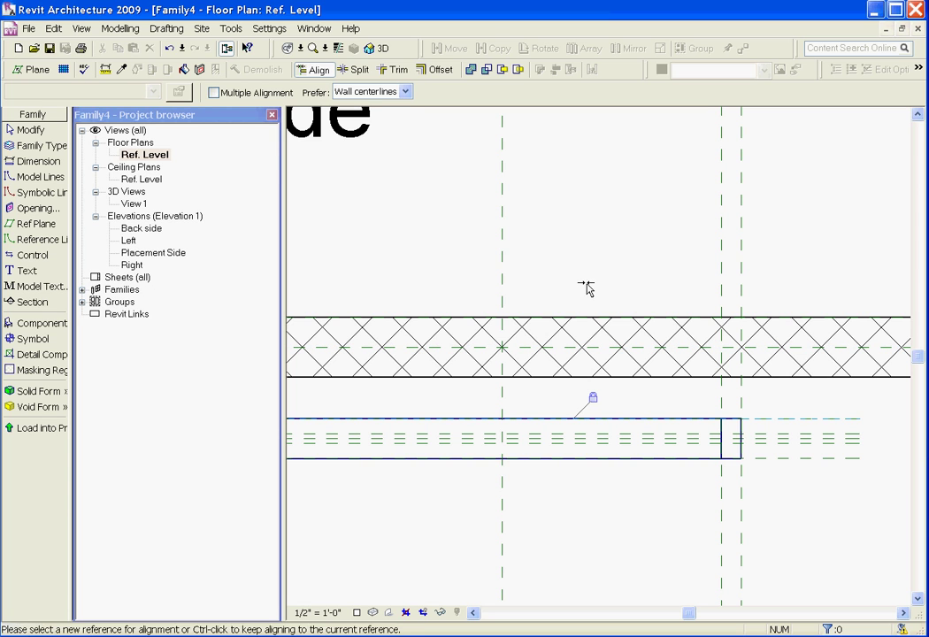
Start a second solid extrusion on Placement Side and sketch a rectangle inside the opening
{"action": "double_click", "coordinate": [162, 253]}
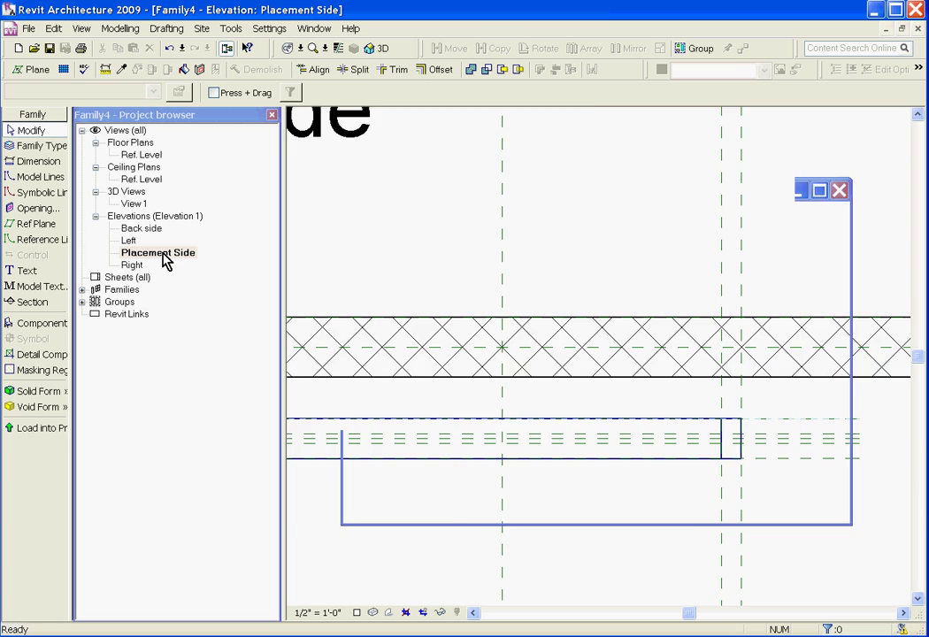
{"action": "left_click", "coordinate": [53, 394]}
{"action": "left_click", "coordinate": [88, 392]}
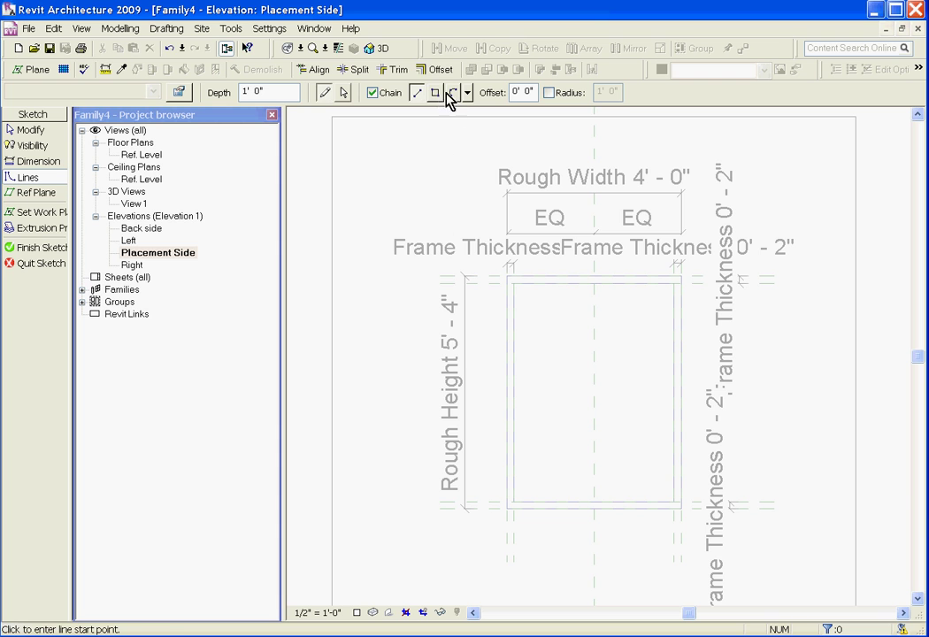
{"action": "left_click", "coordinate": [435, 93]}
{"action": "left_click", "coordinate": [554, 344]}
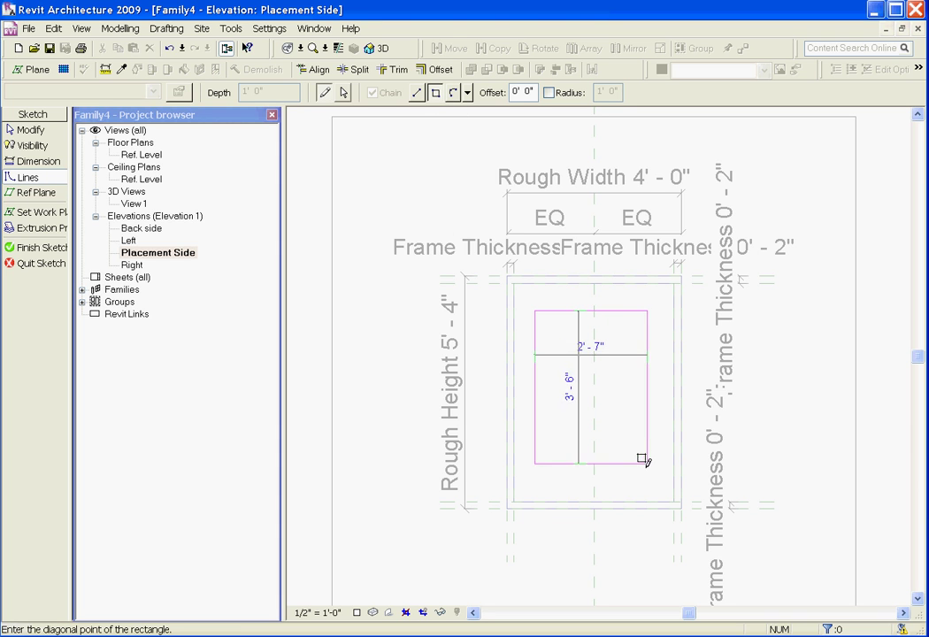
{"action": "left_click", "coordinate": [658, 481]}
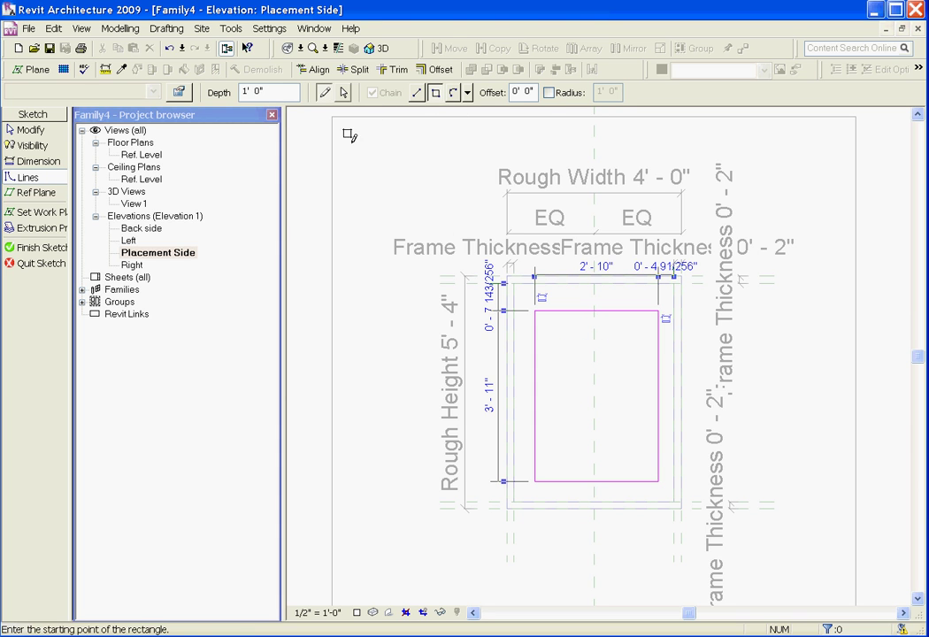
{"action": "key", "text": "Escape"}
{"action": "key", "text": "Escape"}
Align the rectangle's four edges to the inner frame-thickness planes and finish the extrusion
{"action": "left_click", "coordinate": [318, 70]}
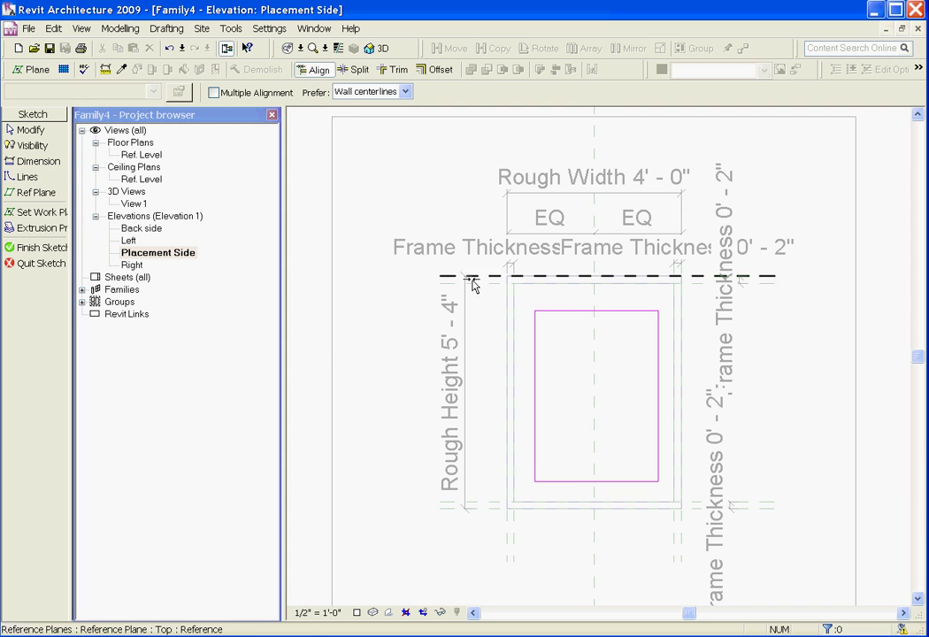
{"action": "left_click", "coordinate": [474, 283]}
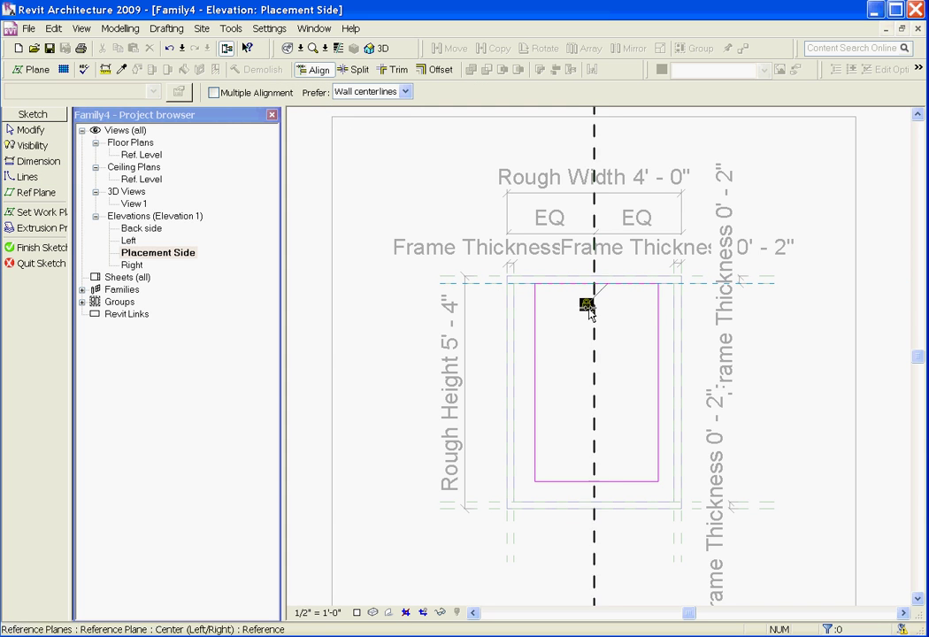
{"action": "left_click", "coordinate": [513, 549]}
{"action": "left_click", "coordinate": [535, 470]}
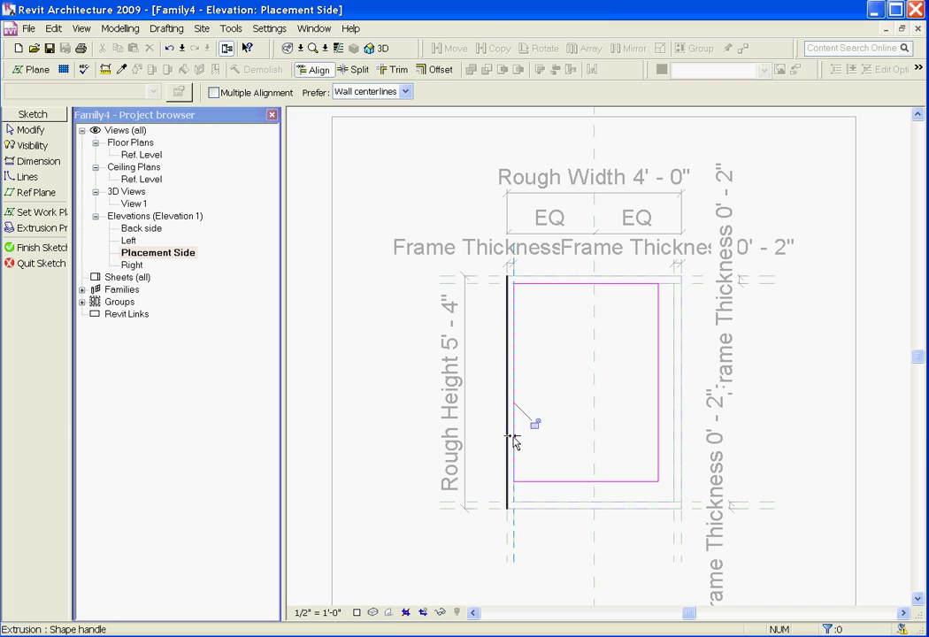
{"action": "left_click", "coordinate": [710, 505]}
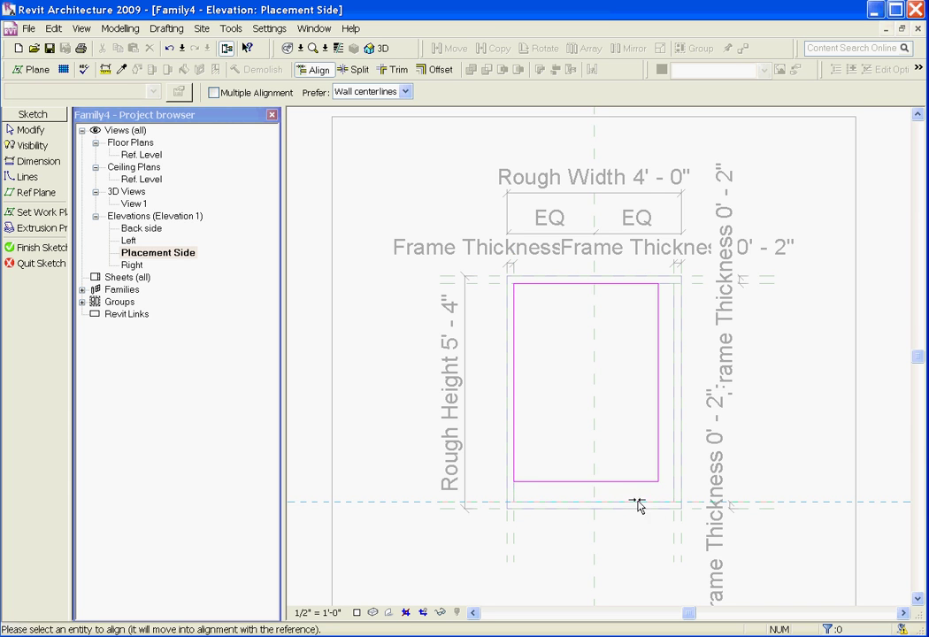
{"action": "left_click", "coordinate": [623, 483]}
{"action": "left_click", "coordinate": [672, 541]}
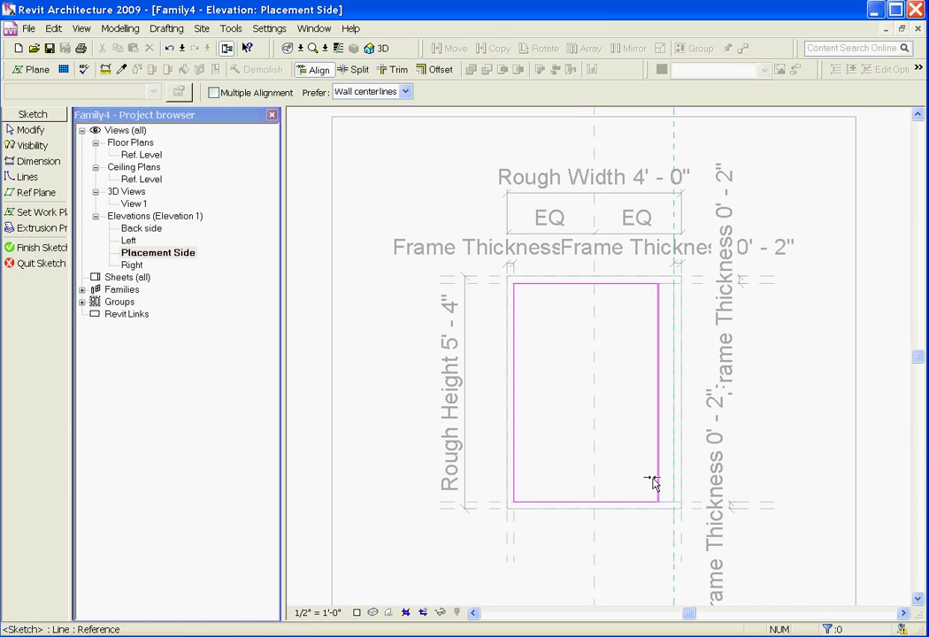
{"action": "left_click", "coordinate": [658, 477]}
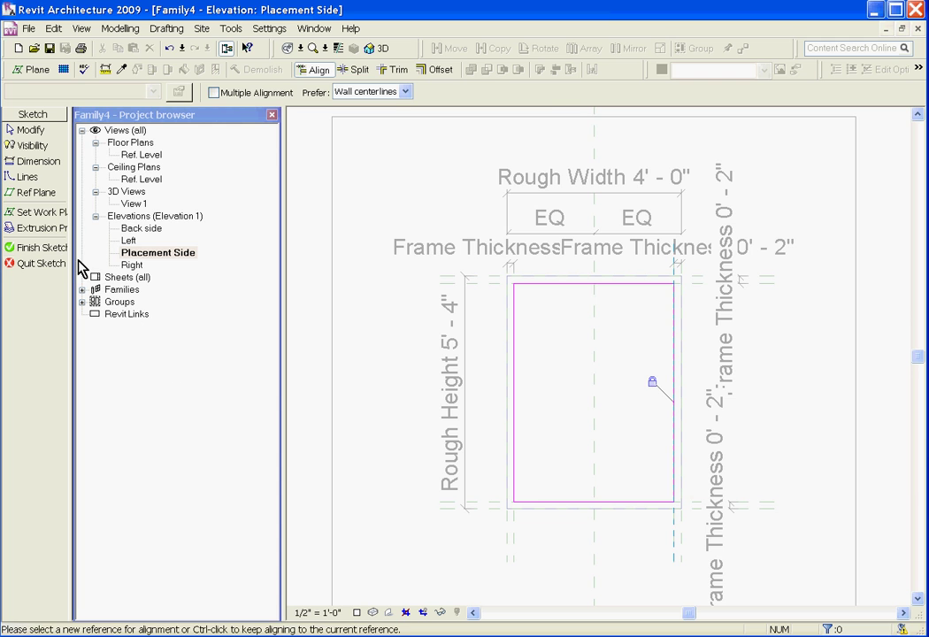
{"action": "left_click", "coordinate": [44, 248]}
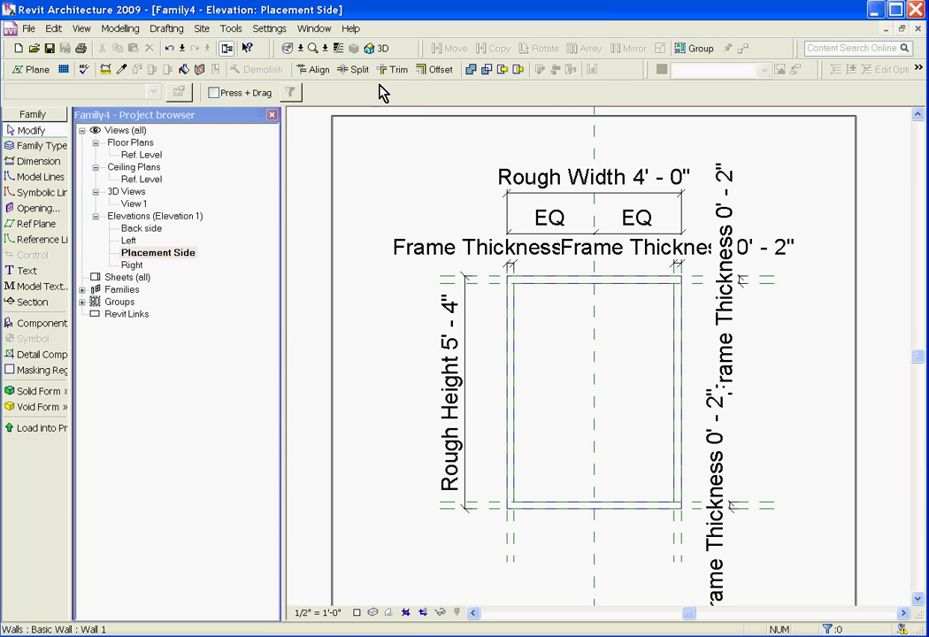
In the Ref. Level plan, align and lock the glass extrusion's faces to the Glass Back and Glass Front planes
{"action": "double_click", "coordinate": [146, 155]}
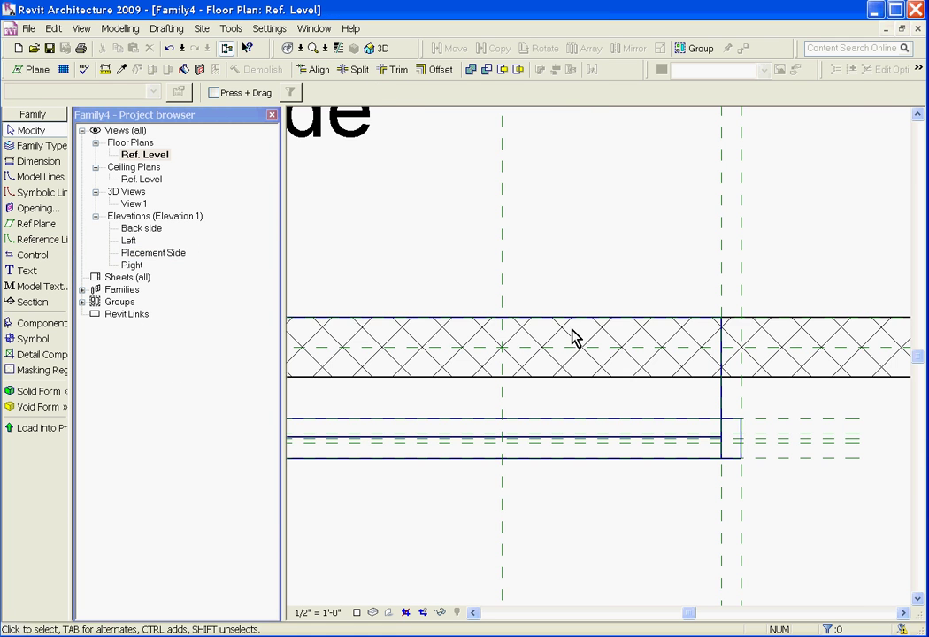
{"action": "left_click", "coordinate": [314, 69]}
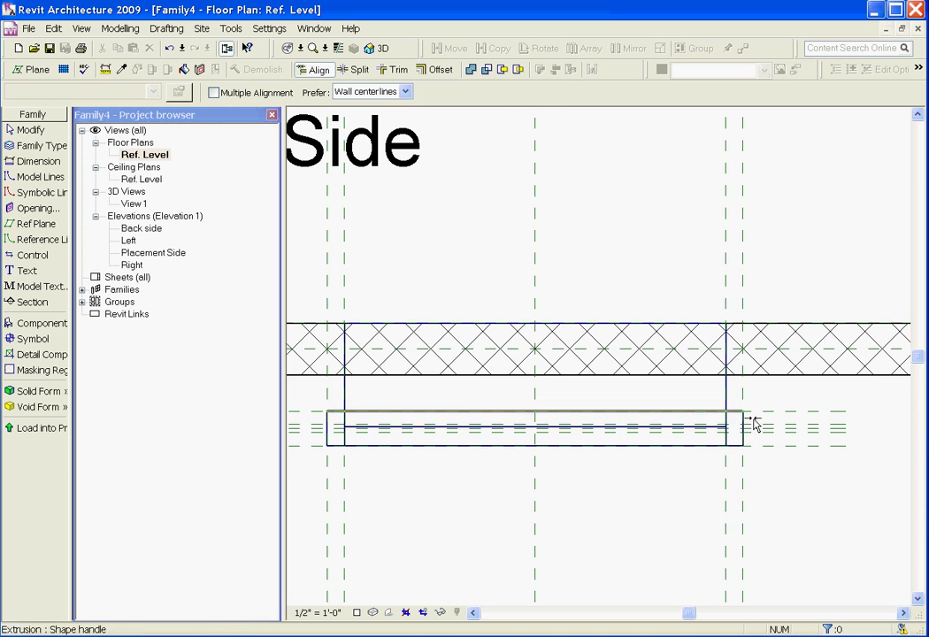
{"action": "scroll", "coordinate": [748, 438], "scroll_direction": "up", "scroll_amount": 1}
{"action": "scroll", "coordinate": [748, 439], "scroll_direction": "up", "scroll_amount": 2}
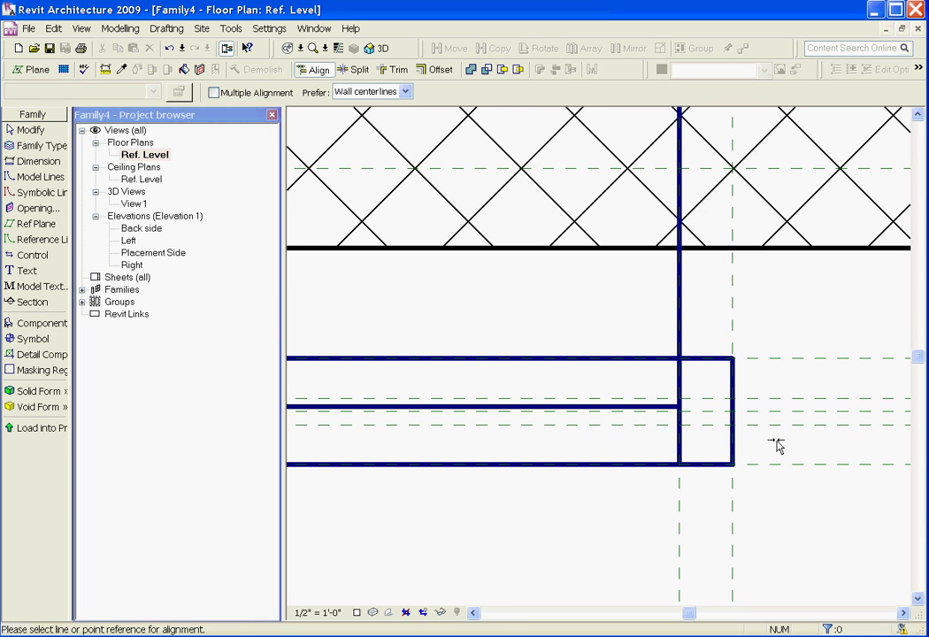
{"action": "left_click", "coordinate": [777, 426]}
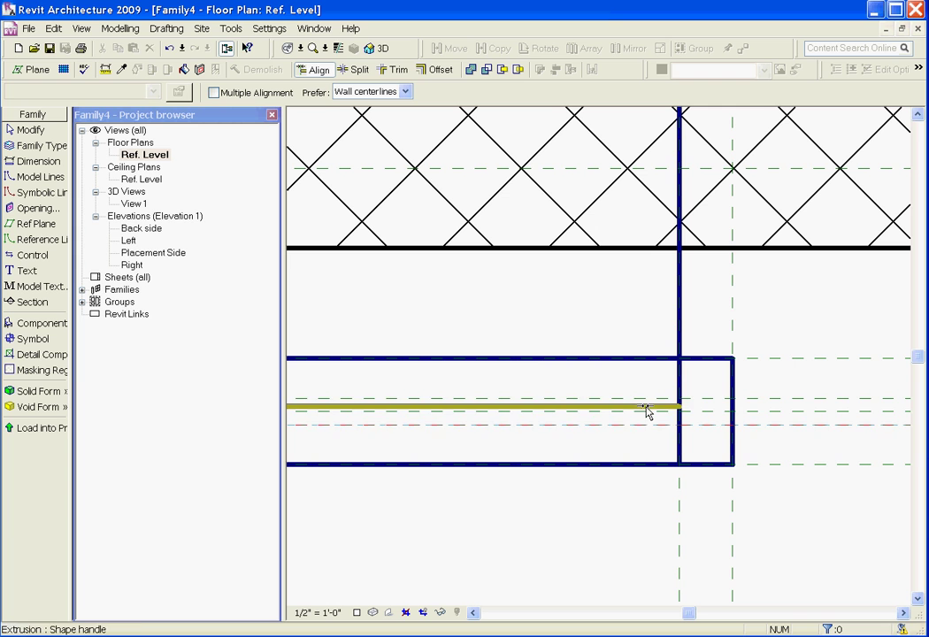
{"action": "left_click", "coordinate": [646, 407]}
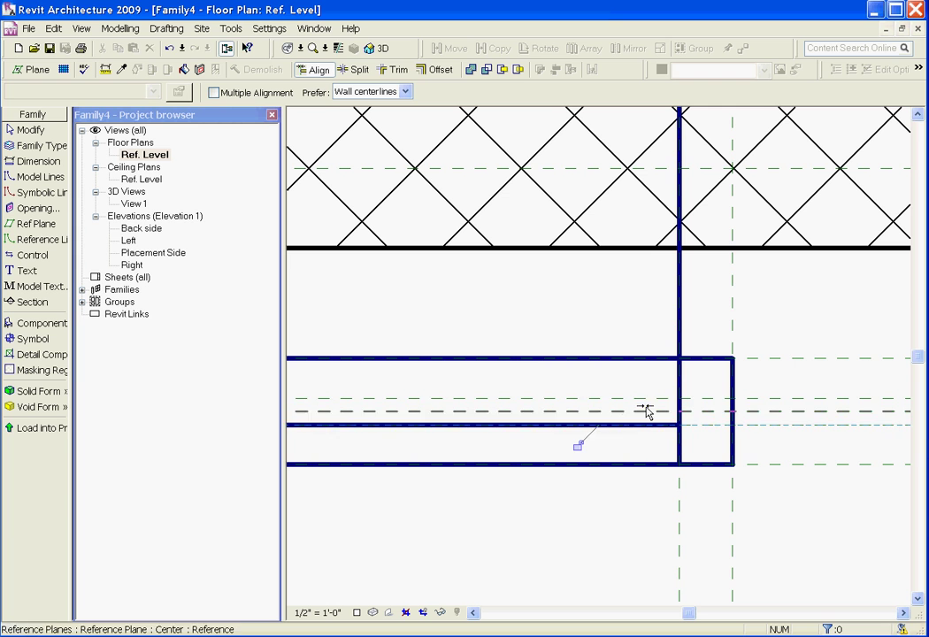
{"action": "left_click", "coordinate": [776, 399]}
{"action": "scroll", "coordinate": [785, 416], "scroll_direction": "down", "scroll_amount": 1}
{"action": "left_click", "coordinate": [690, 199]}
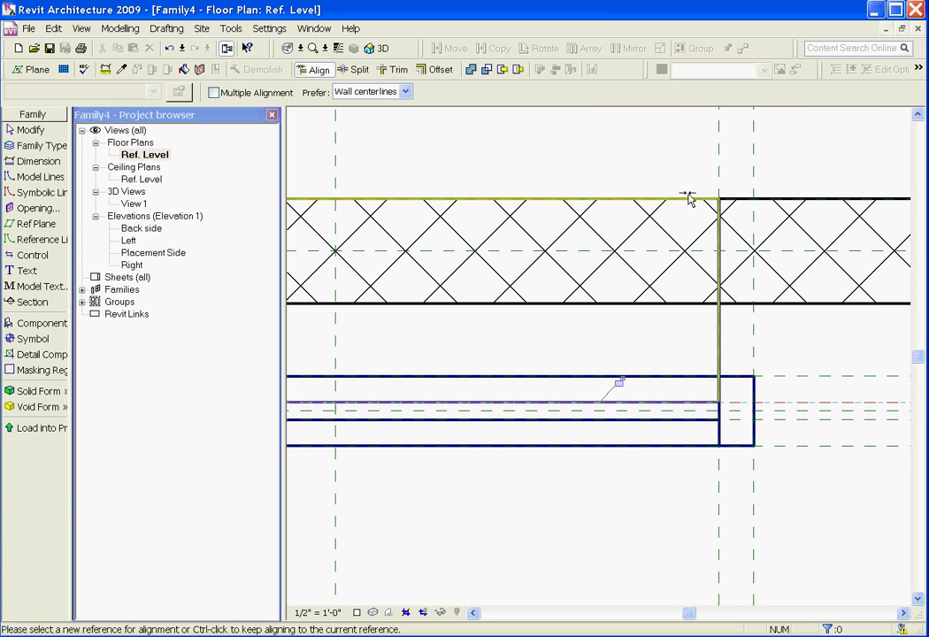
{"action": "left_click", "coordinate": [619, 384]}
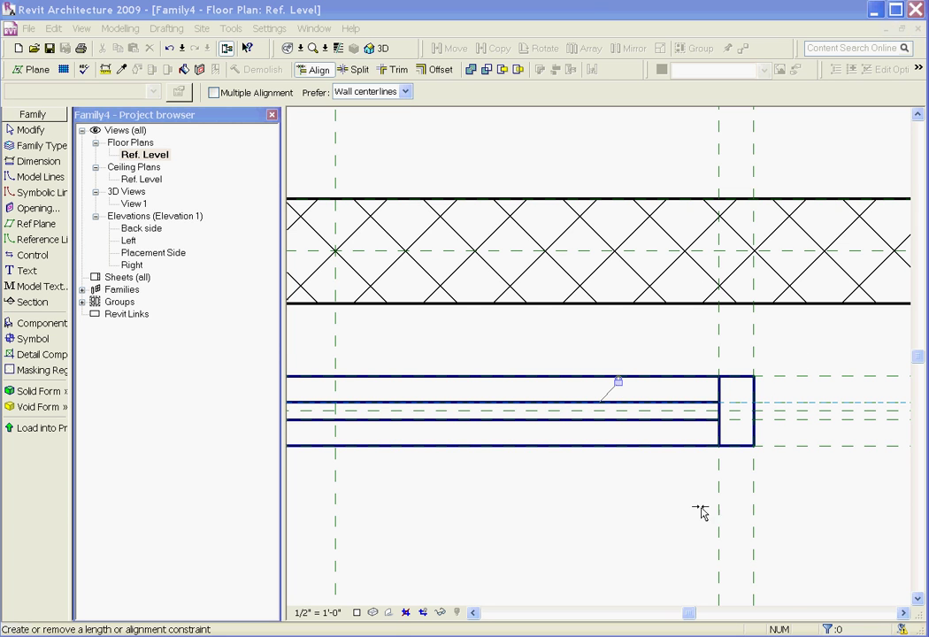
{"action": "scroll", "coordinate": [805, 422], "scroll_direction": "down", "scroll_amount": 2}
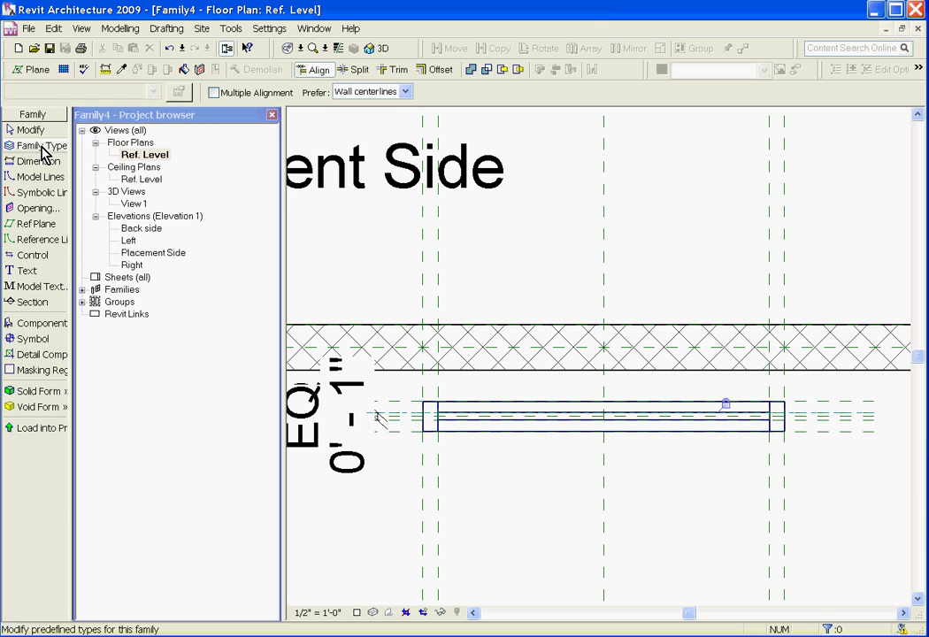
Set the Inset (default) type parameter to 1" and apply it
{"action": "left_click", "coordinate": [42, 148]}
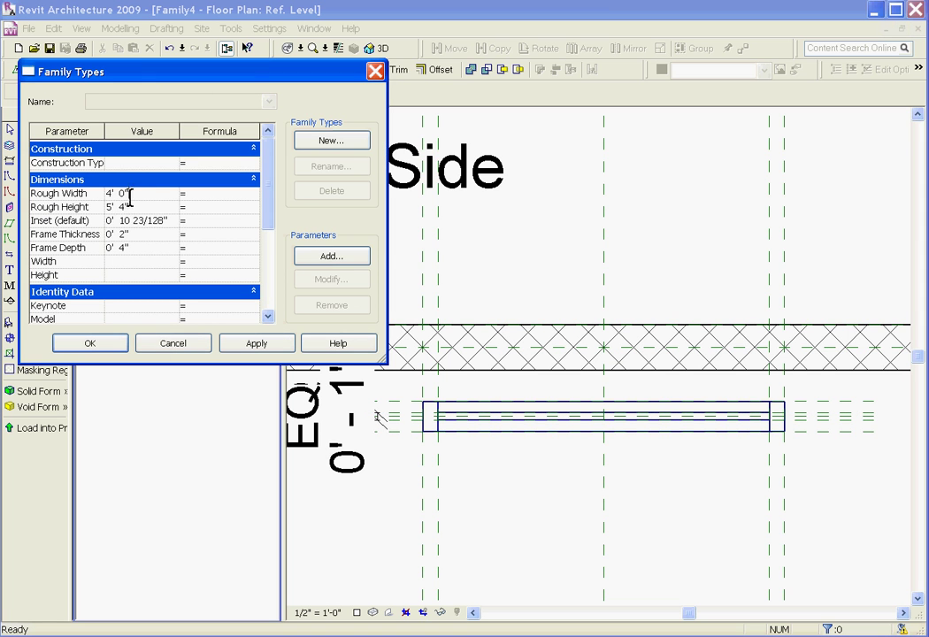
{"action": "left_click_drag", "start_coordinate": [172, 219], "coordinate": [77, 223]}
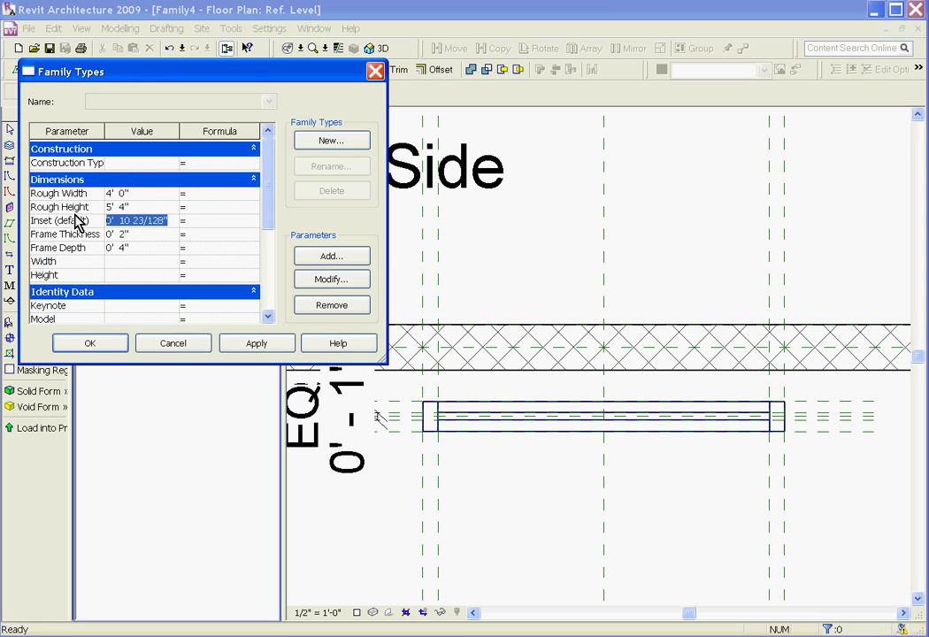
{"action": "type", "text": "1\""}
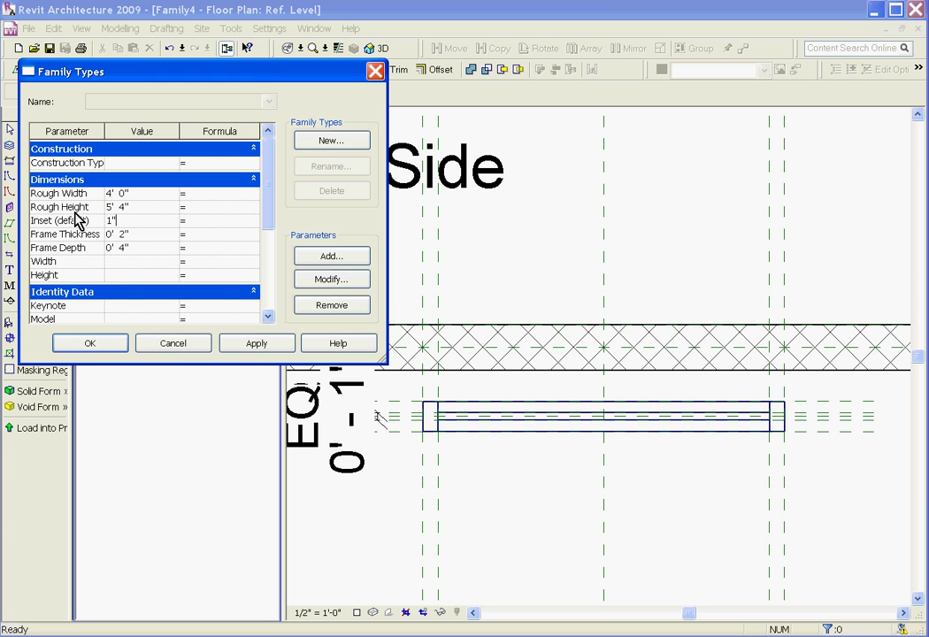
{"action": "left_click", "coordinate": [256, 343]}
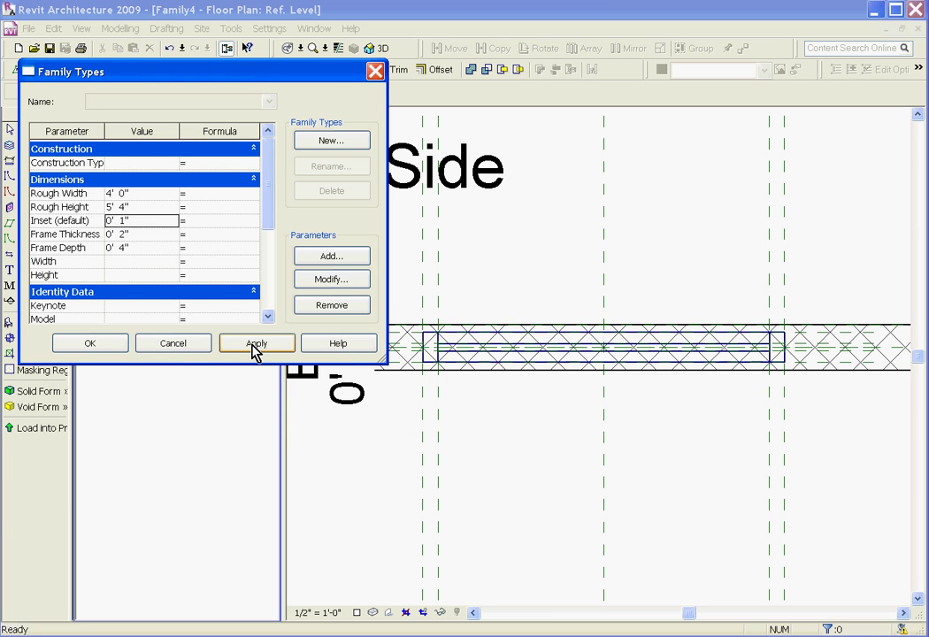
{"action": "left_click", "coordinate": [103, 344]}
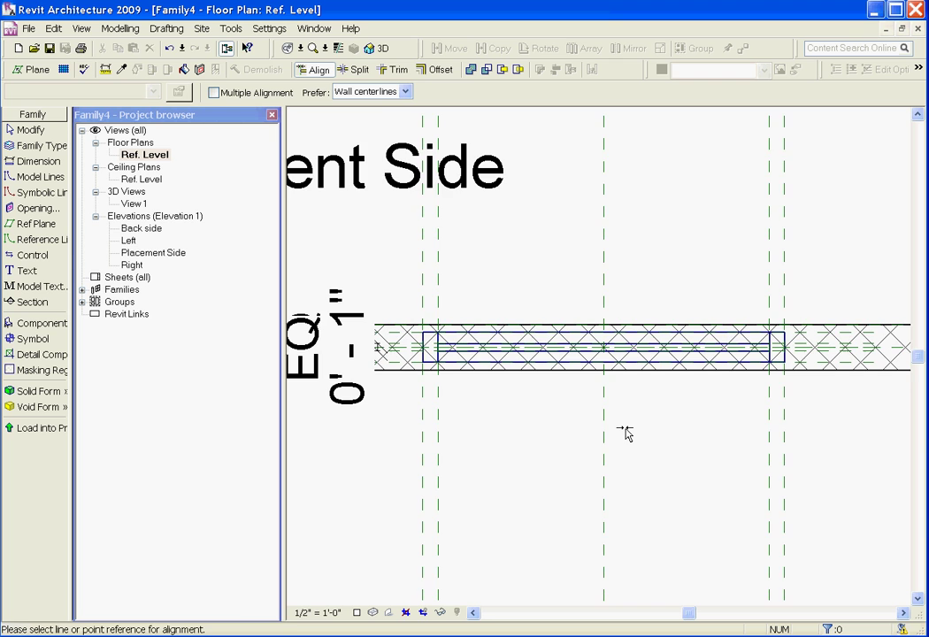
Place a Double Vertical flip control above the wall on the centre reference plane
{"action": "middle_click_drag", "start_coordinate": [649, 434], "coordinate": [705, 447]}
{"action": "scroll", "coordinate": [709, 449], "scroll_direction": "down", "scroll_amount": 2}
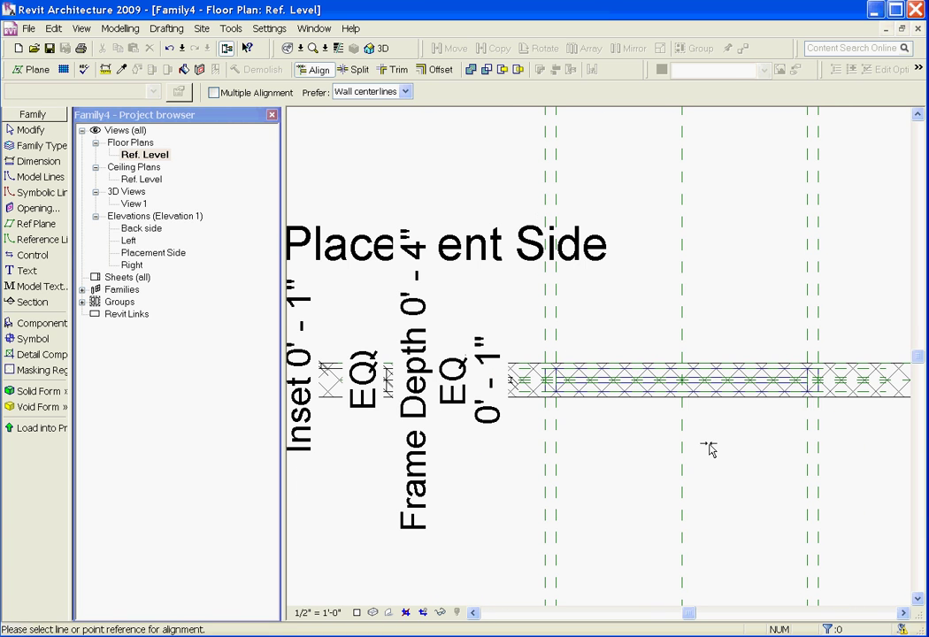
{"action": "scroll", "coordinate": [756, 369], "scroll_direction": "up", "scroll_amount": 2}
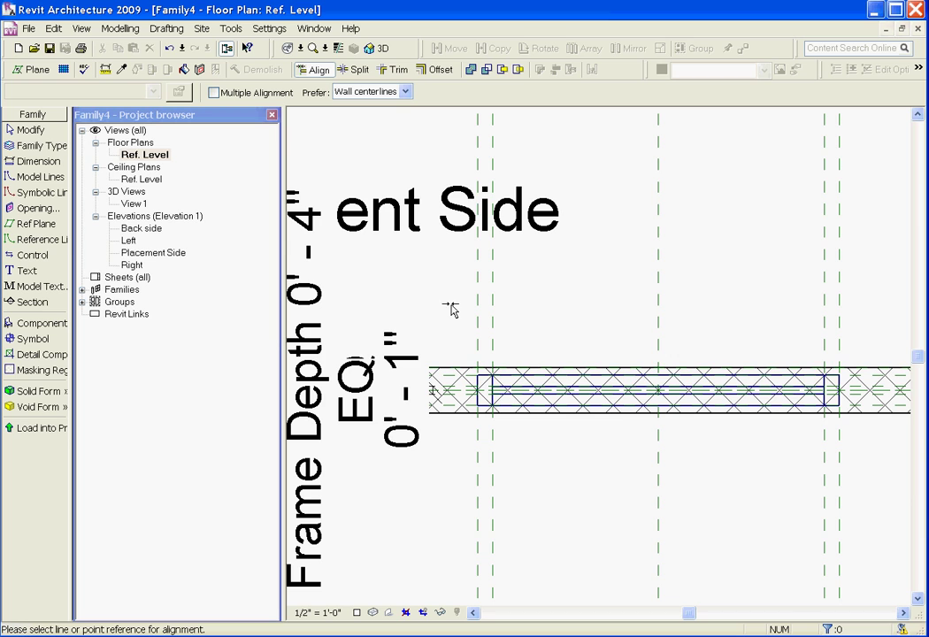
{"action": "left_click", "coordinate": [41, 258]}
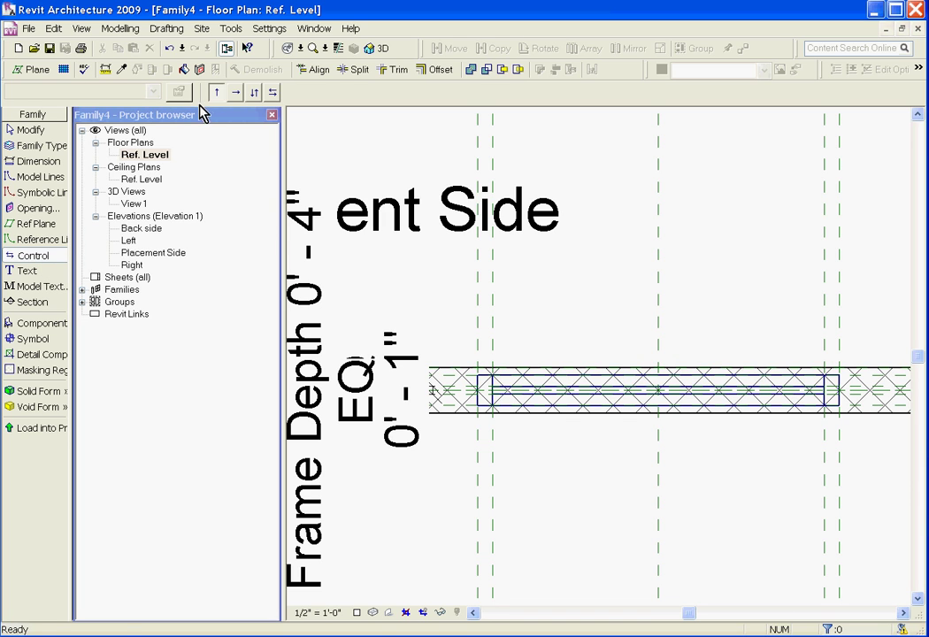
{"action": "left_click", "coordinate": [255, 94]}
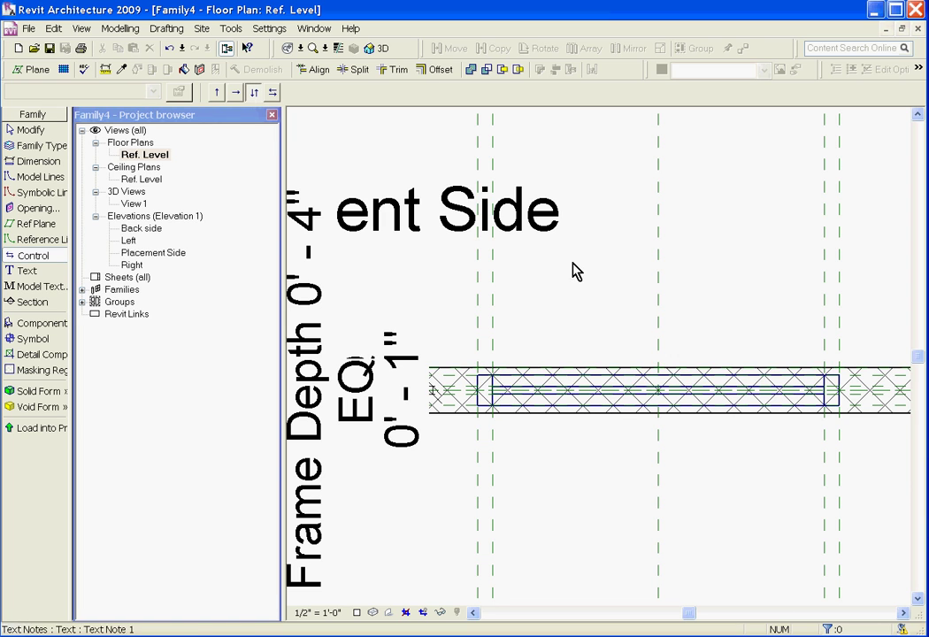
{"action": "left_click", "coordinate": [658, 298]}
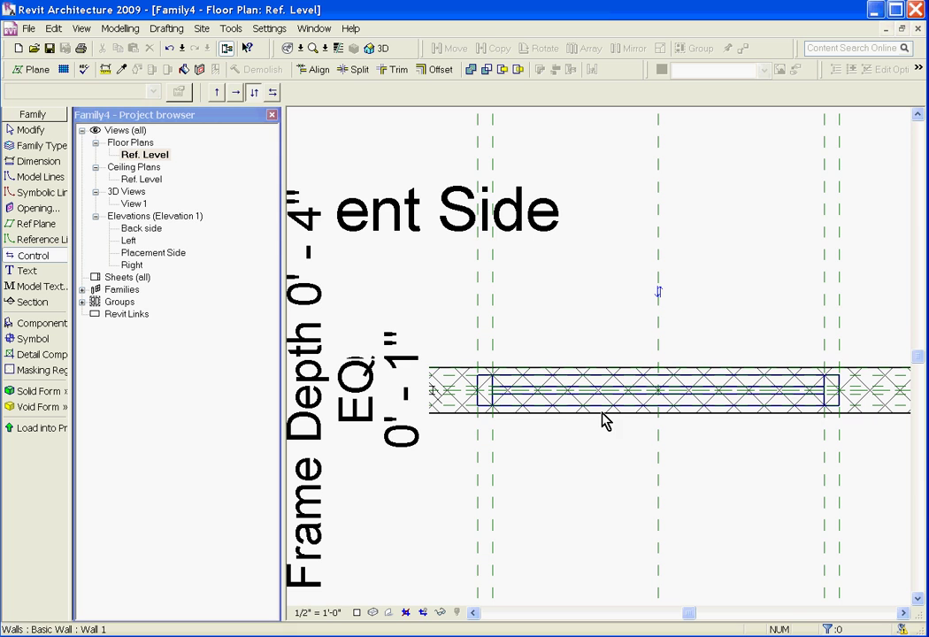
{"action": "key", "text": "Escape"}
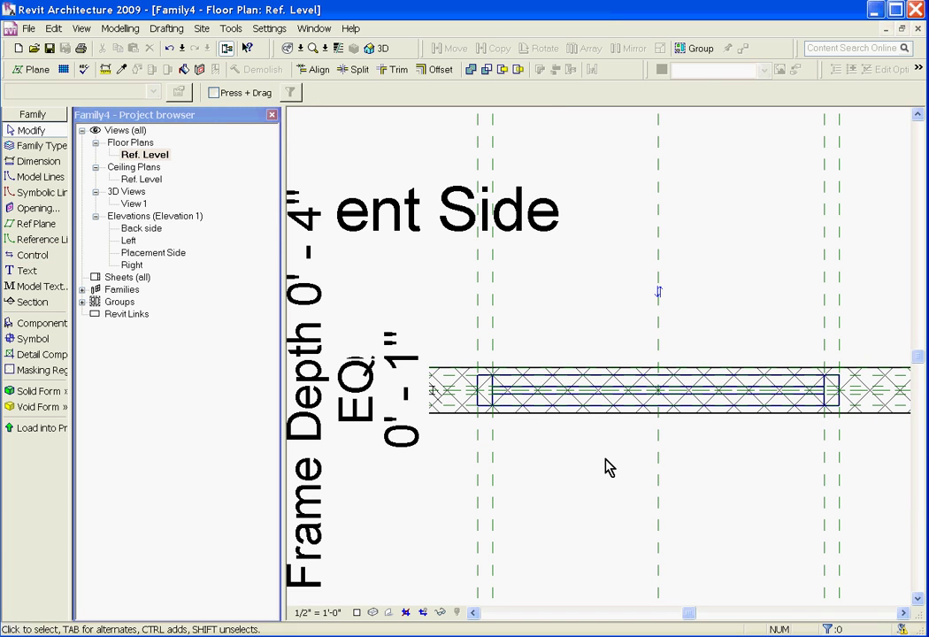
Open the family's default {3D} view and orbit around the host wall
{"action": "left_click", "coordinate": [382, 51]}
{"action": "middle_click_drag", "start_coordinate": [765, 368], "coordinate": [571, 431], "text": "shift"}
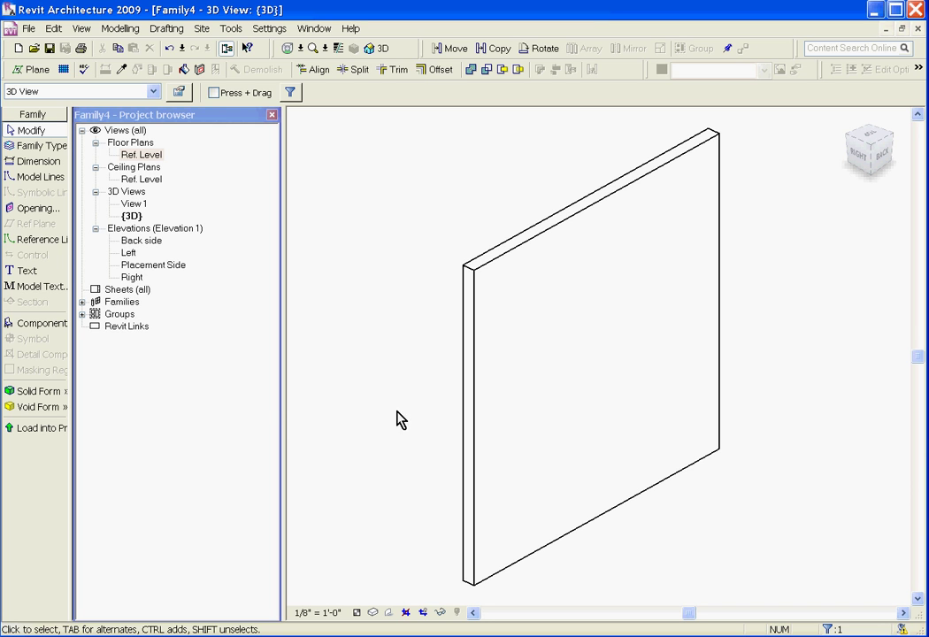
In the Placement Side elevation, sketch a rectangular wall opening around the frame
{"action": "double_click", "coordinate": [169, 266]}
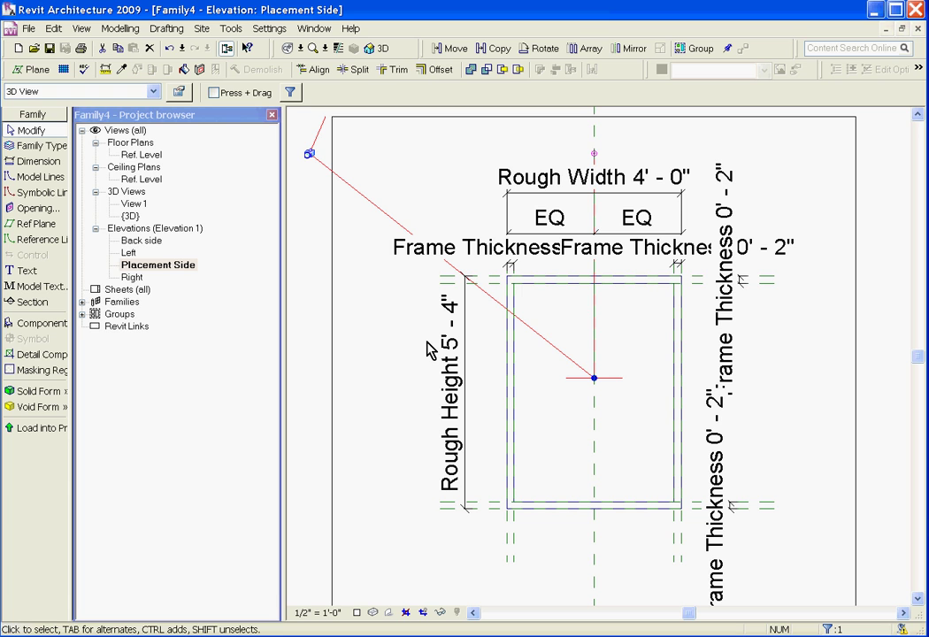
{"action": "scroll", "coordinate": [654, 380], "scroll_direction": "down", "scroll_amount": 2}
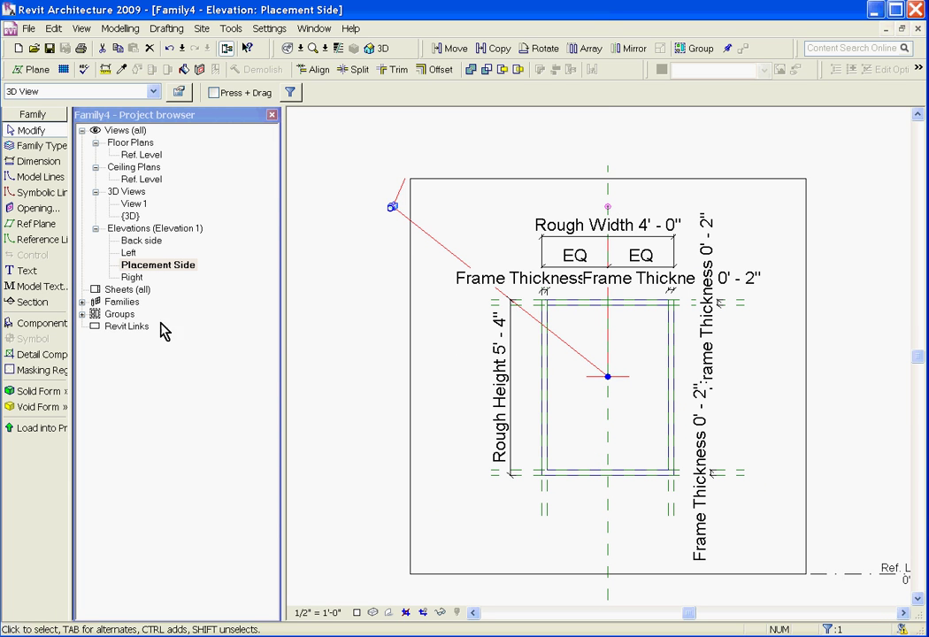
{"action": "left_click", "coordinate": [47, 214]}
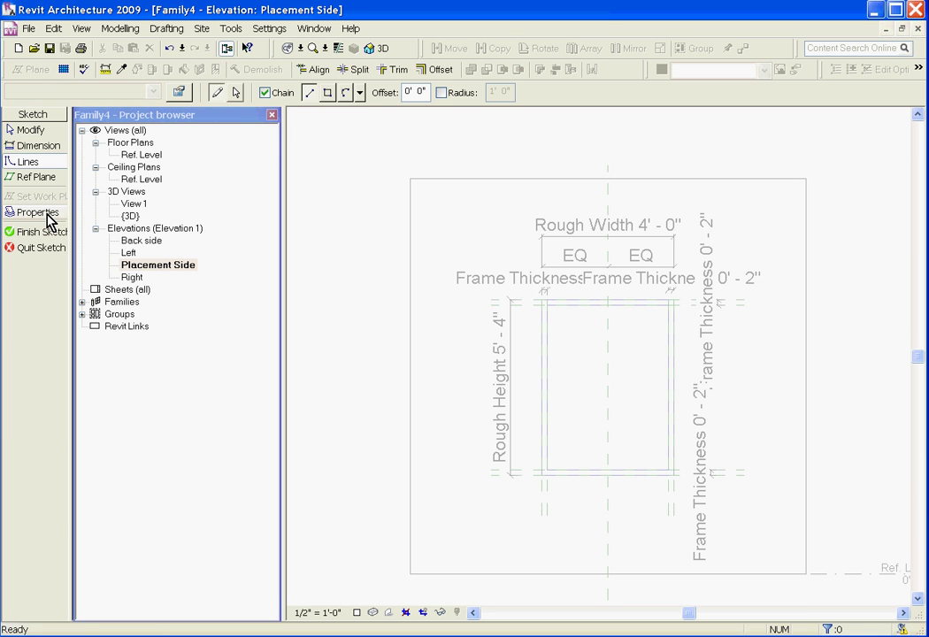
{"action": "left_click", "coordinate": [327, 93]}
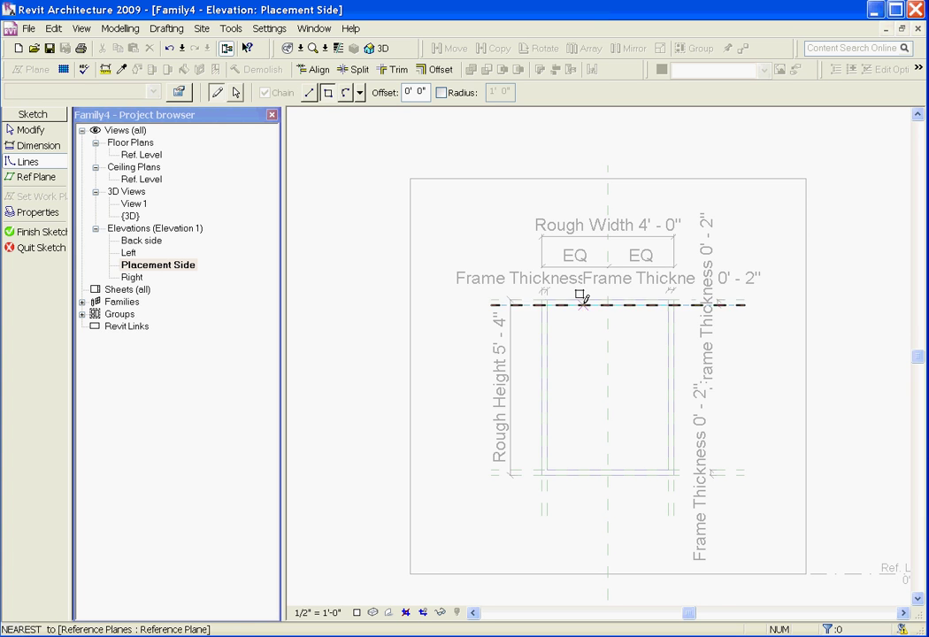
{"action": "scroll", "coordinate": [569, 296], "scroll_direction": "up", "scroll_amount": 1}
{"action": "scroll", "coordinate": [535, 287], "scroll_direction": "up", "scroll_amount": 2}
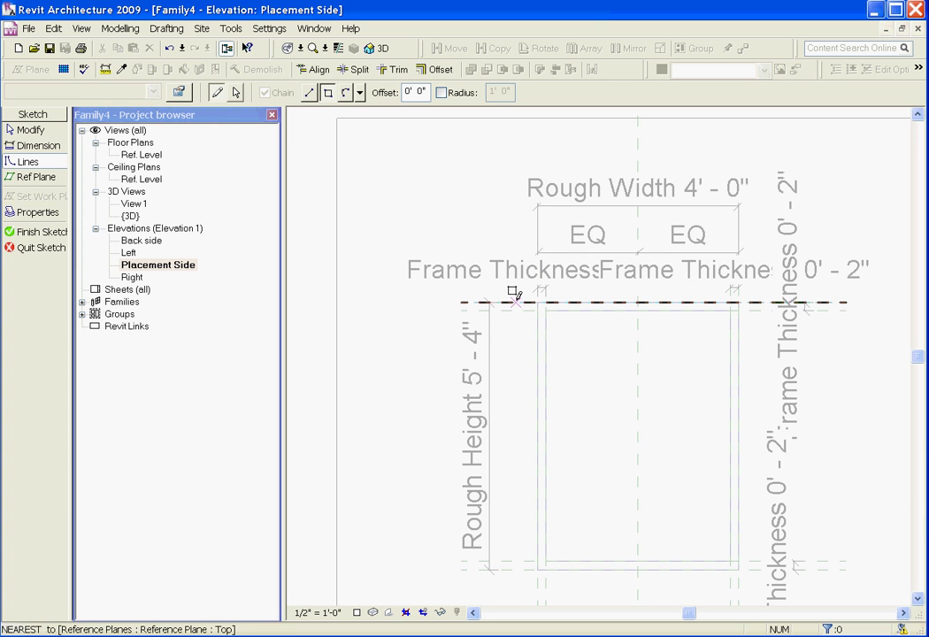
{"action": "left_click", "coordinate": [517, 292]}
{"action": "scroll", "coordinate": [588, 329], "scroll_direction": "down", "scroll_amount": 1}
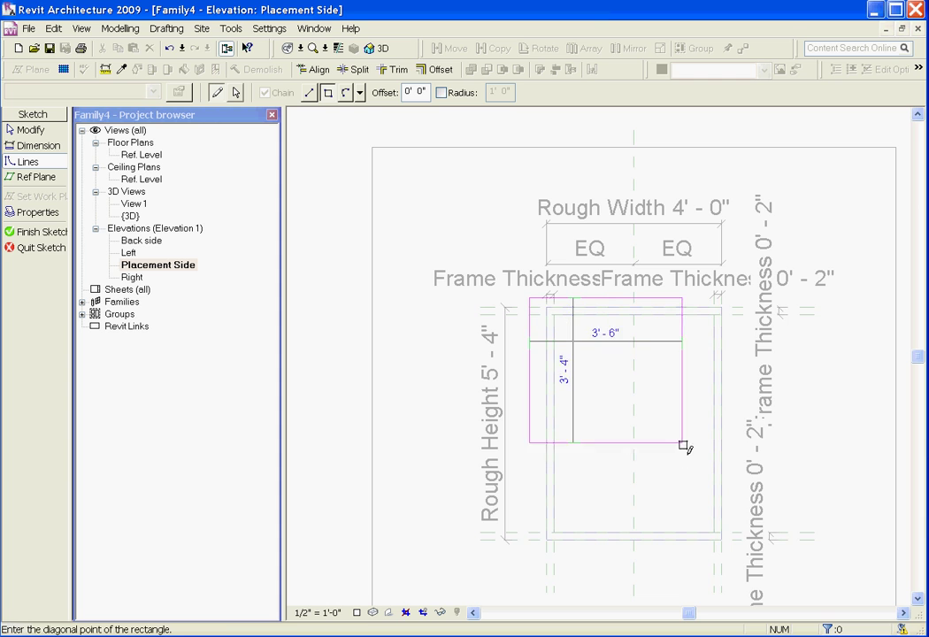
{"action": "left_click", "coordinate": [734, 548]}
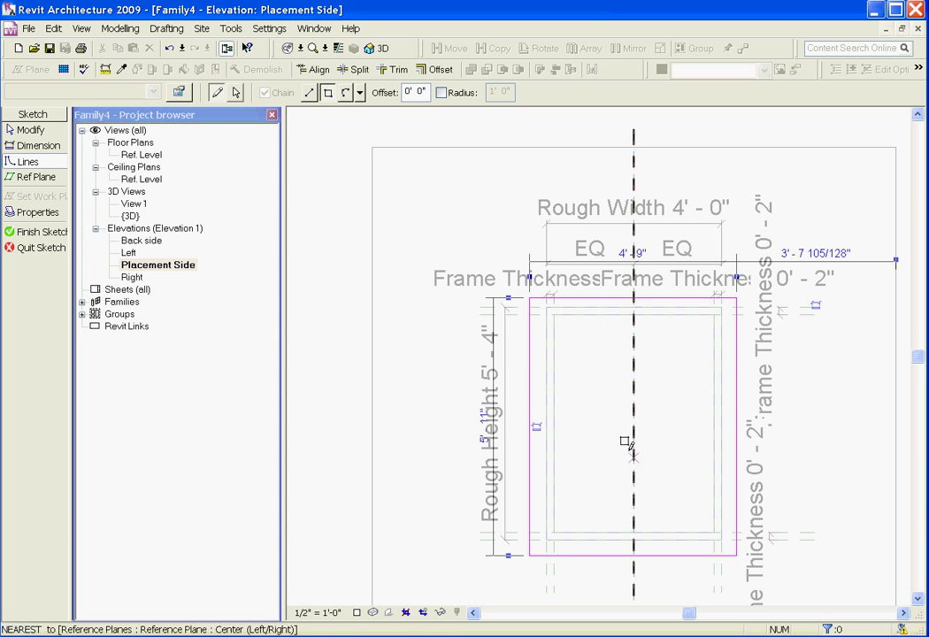
Align the rectangle's top, left, bottom and right edges to their reference planes, locking the top
{"action": "left_click", "coordinate": [312, 69]}
{"action": "scroll", "coordinate": [531, 309], "scroll_direction": "up", "scroll_amount": 2}
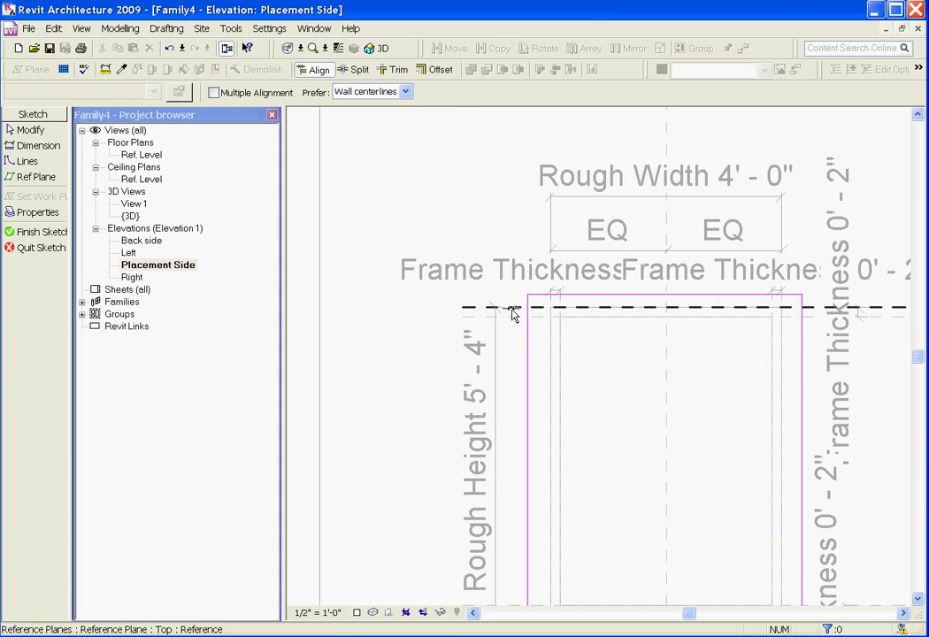
{"action": "left_click", "coordinate": [591, 308]}
{"action": "left_click", "coordinate": [590, 295]}
{"action": "scroll", "coordinate": [574, 249], "scroll_direction": "down", "scroll_amount": 2}
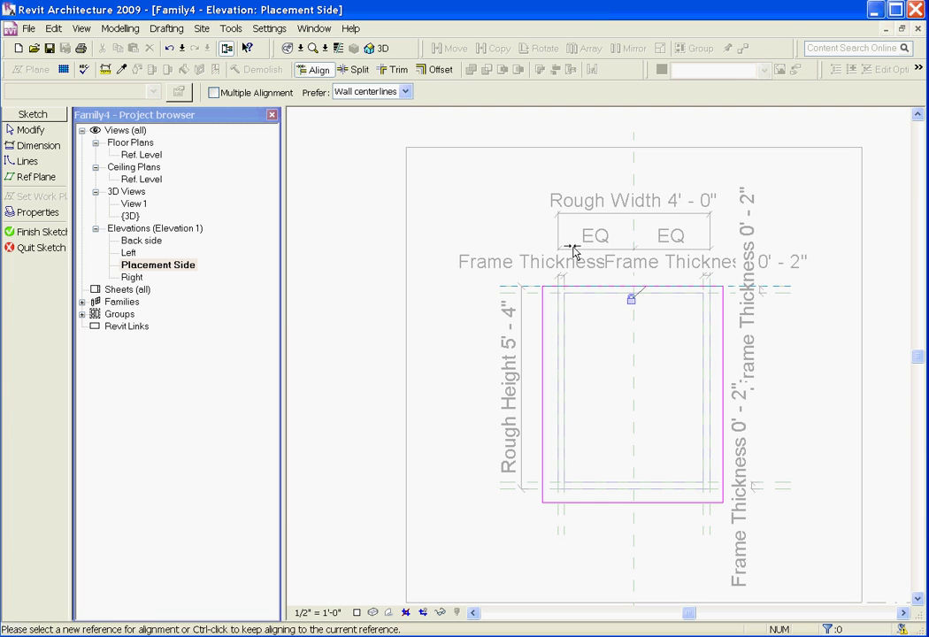
{"action": "scroll", "coordinate": [537, 533], "scroll_direction": "up", "scroll_amount": 2}
{"action": "left_click", "coordinate": [560, 528]}
{"action": "left_click", "coordinate": [545, 456]}
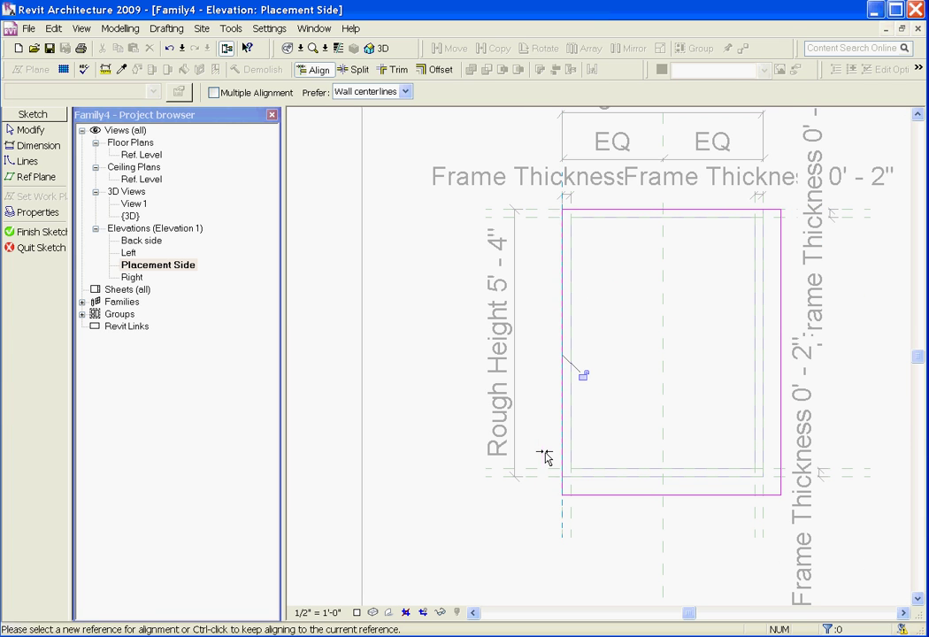
{"action": "left_click", "coordinate": [545, 478]}
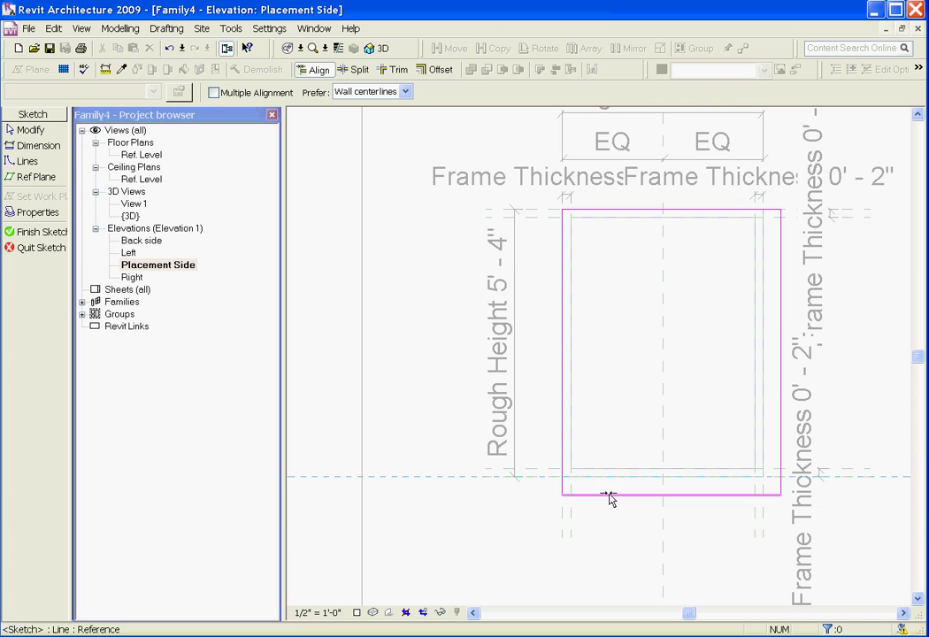
{"action": "left_click", "coordinate": [609, 494]}
{"action": "left_click", "coordinate": [761, 524]}
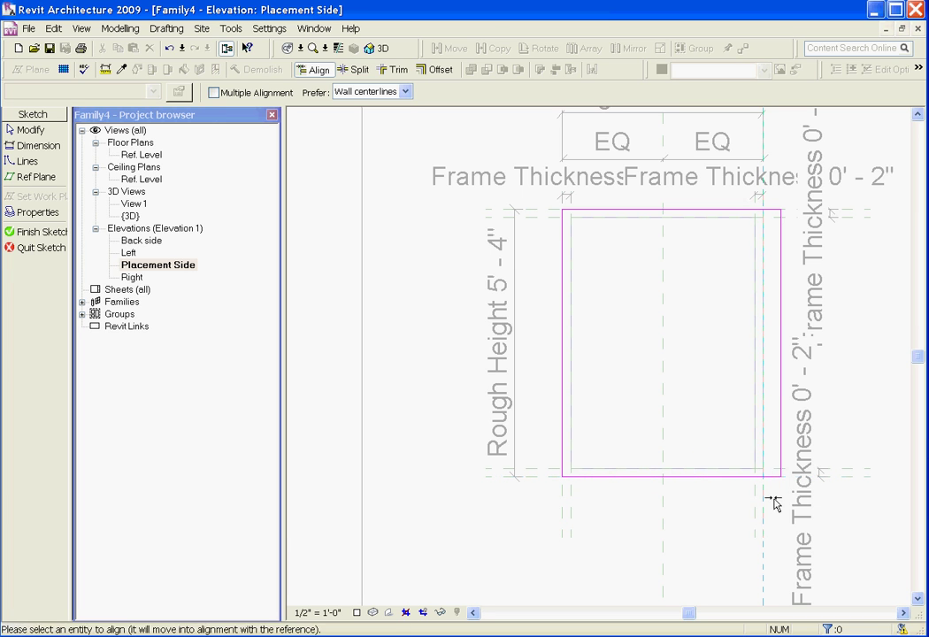
{"action": "left_click", "coordinate": [779, 462]}
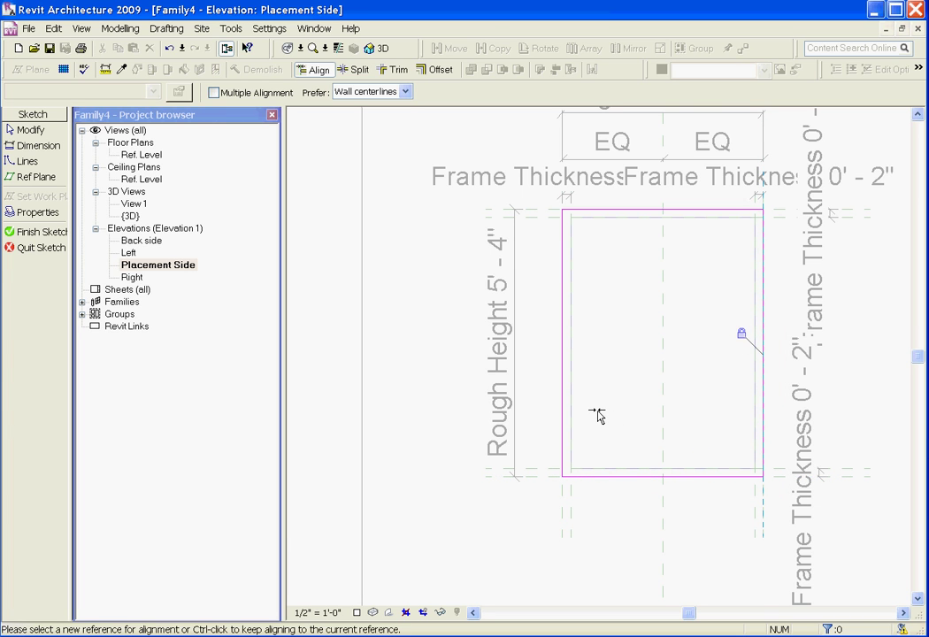
Finish the wall opening sketch, then start the DI dimension command and cancel it
{"action": "left_click", "coordinate": [37, 232]}
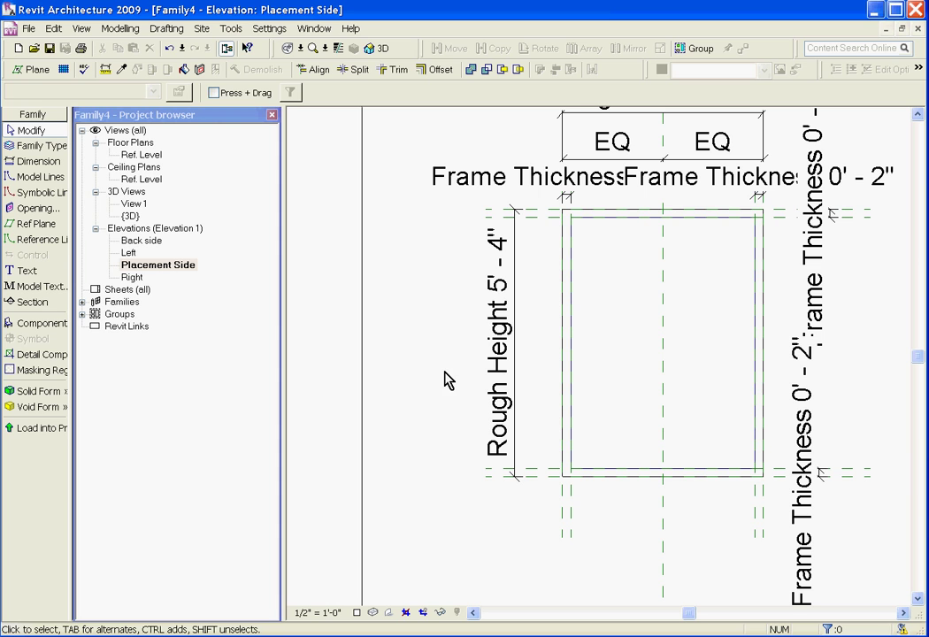
{"action": "key", "text": "d"}
{"action": "key", "text": "i"}
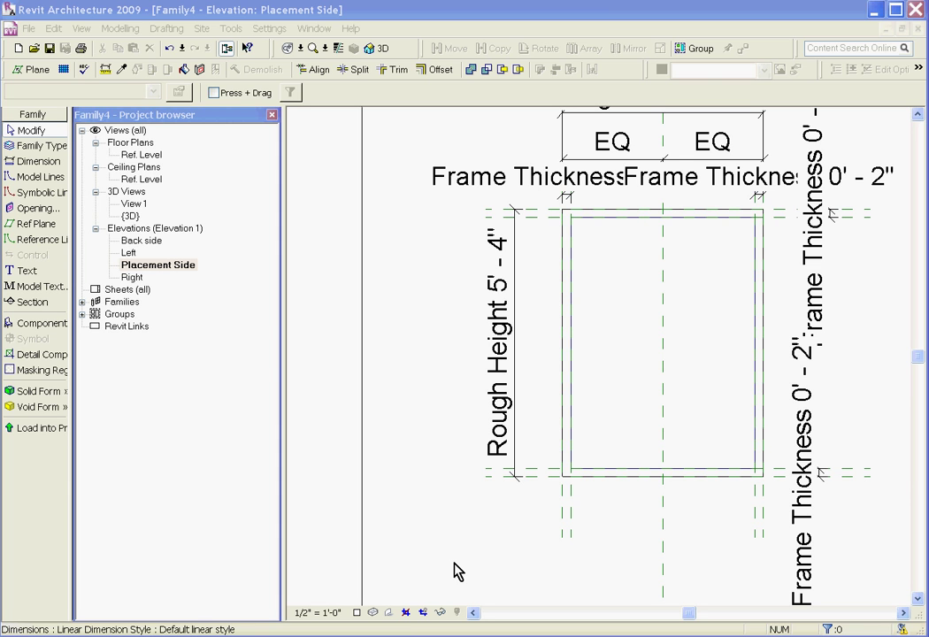
{"action": "key", "text": "Escape"}
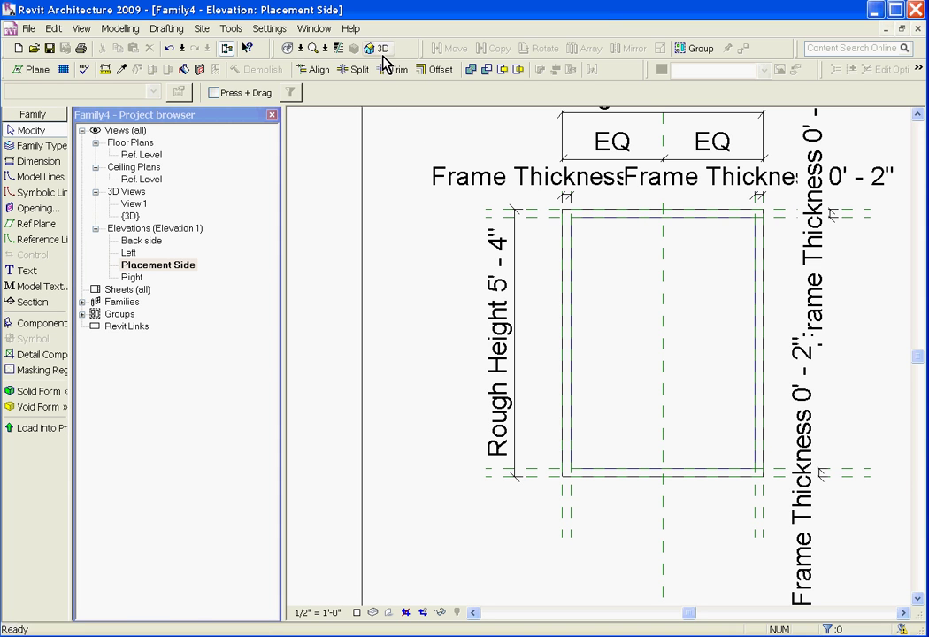
Show the family in 3D with Shading with Edges, orbited to an angled view
{"action": "left_click", "coordinate": [376, 48]}
{"action": "middle_click_drag", "start_coordinate": [644, 391], "coordinate": [534, 373], "text": "shift"}
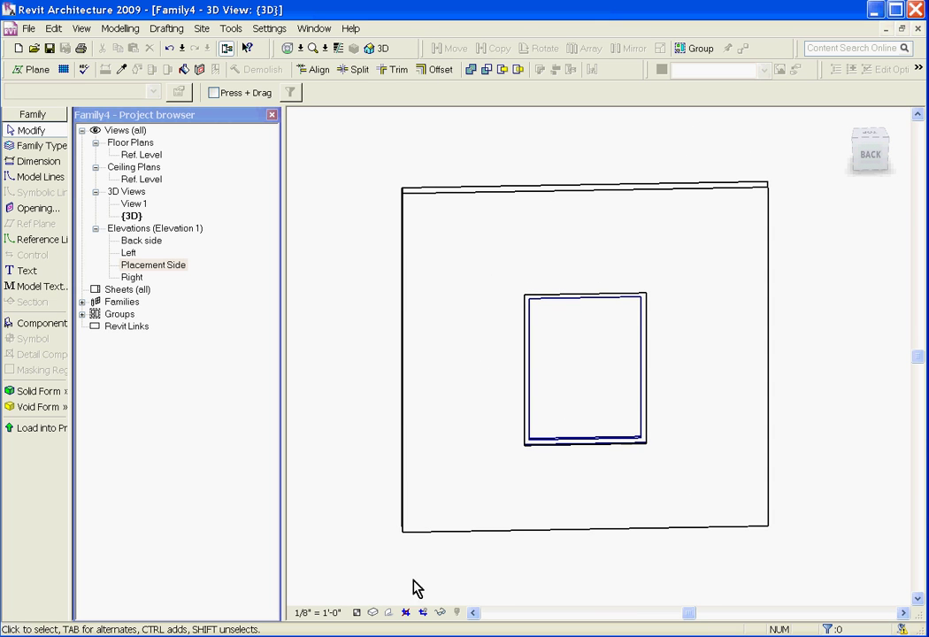
{"action": "left_click", "coordinate": [370, 612]}
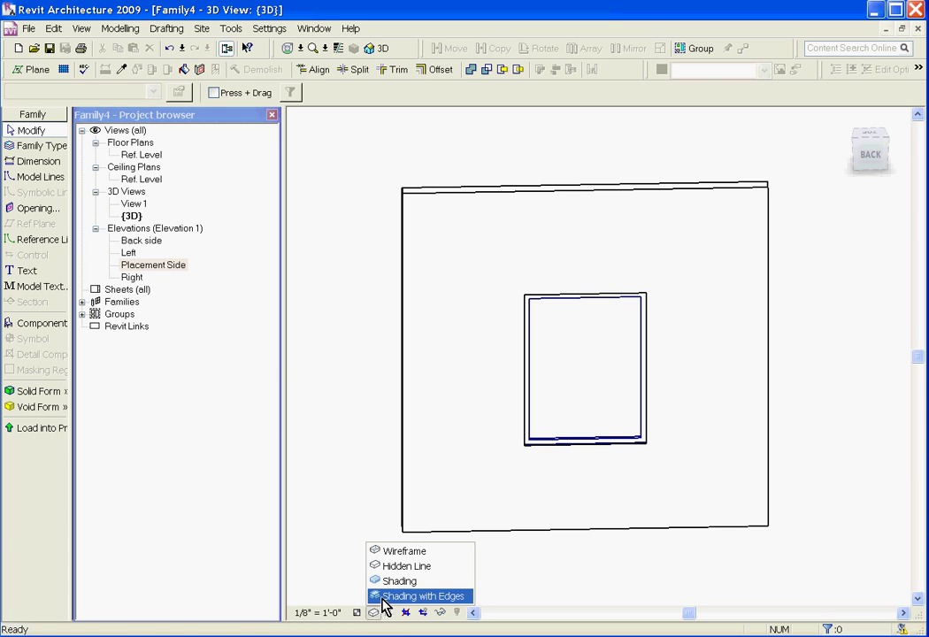
{"action": "left_click", "coordinate": [384, 596]}
{"action": "middle_click_drag", "start_coordinate": [594, 537], "coordinate": [472, 456], "text": "shift"}
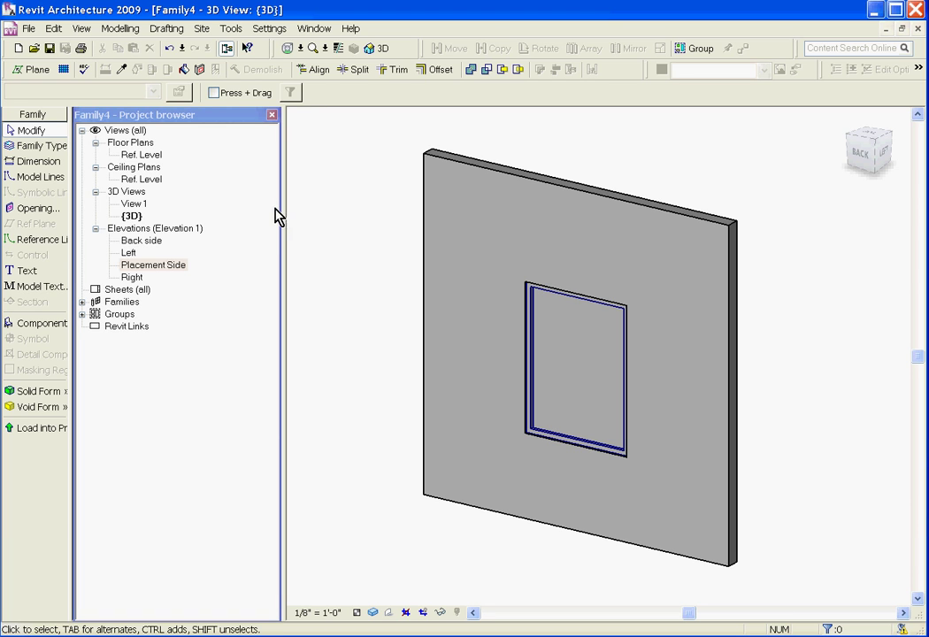
In the Ref. Level plan, open Element Properties for the thin glass extrusion
{"action": "double_click", "coordinate": [146, 156]}
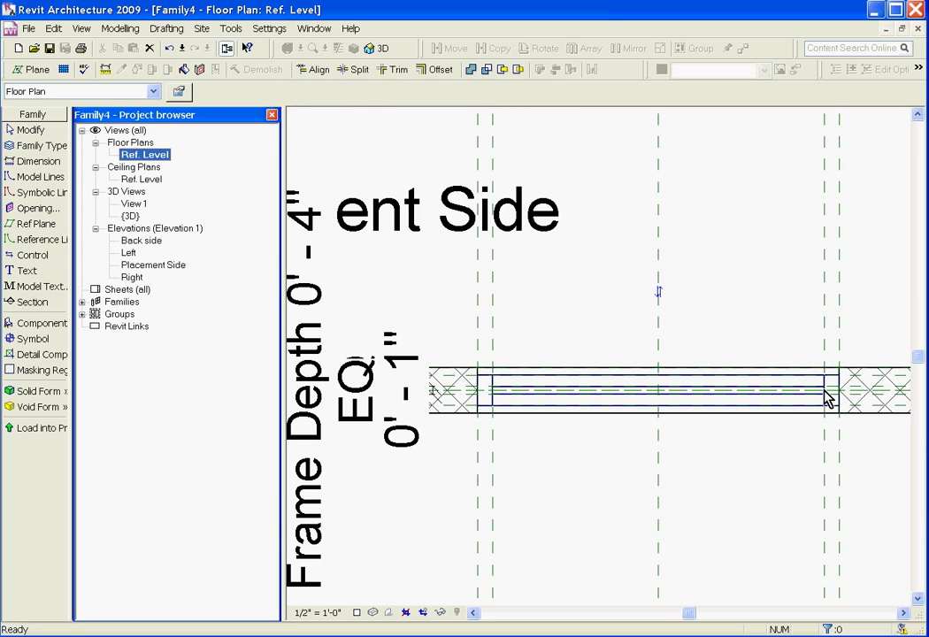
{"action": "left_click", "coordinate": [735, 487]}
{"action": "scroll", "coordinate": [822, 398], "scroll_direction": "up", "scroll_amount": 3}
{"action": "left_click", "coordinate": [793, 395]}
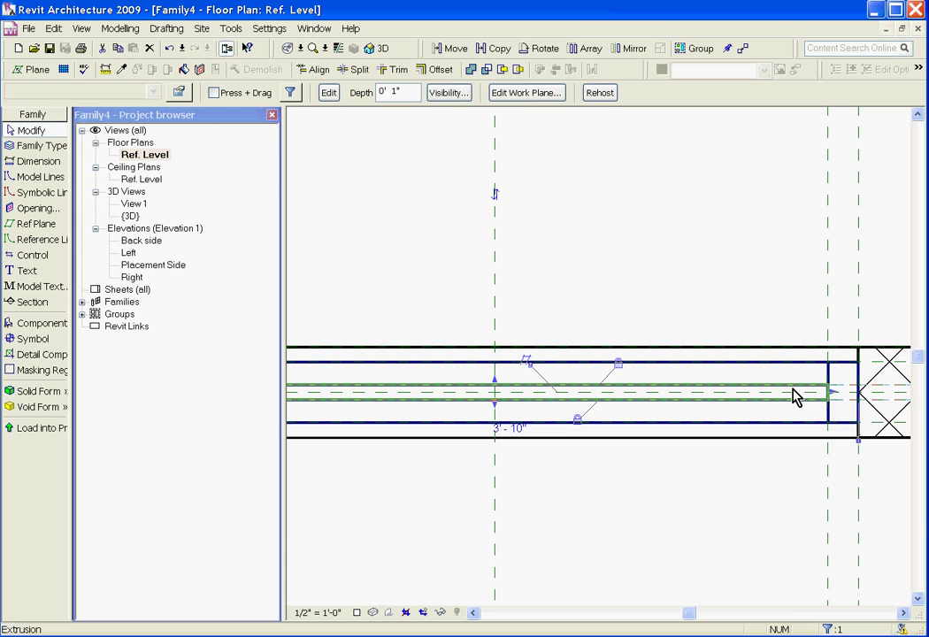
{"action": "right_click", "coordinate": [793, 395]}
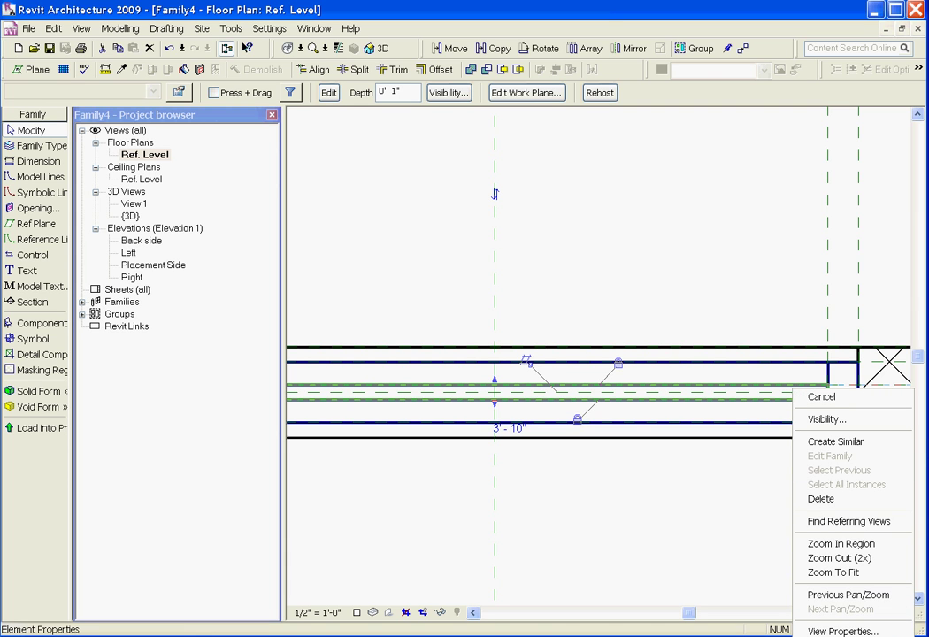
{"action": "left_click", "coordinate": [840, 635]}
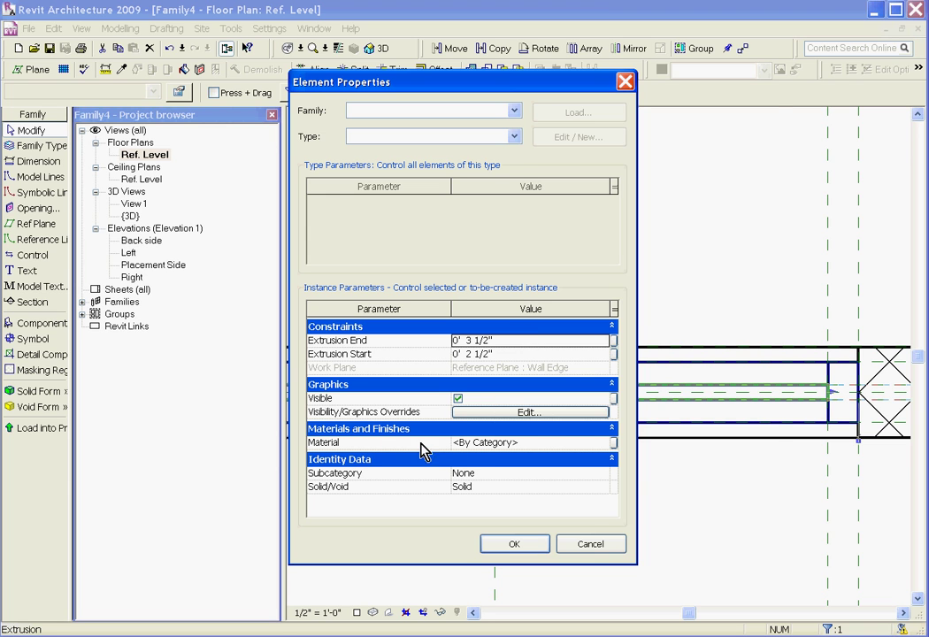
Assign the Glass material, with Glazing Clear render appearance, to the thin extrusion
{"action": "left_click", "coordinate": [599, 442]}
{"action": "left_click", "coordinate": [607, 443]}
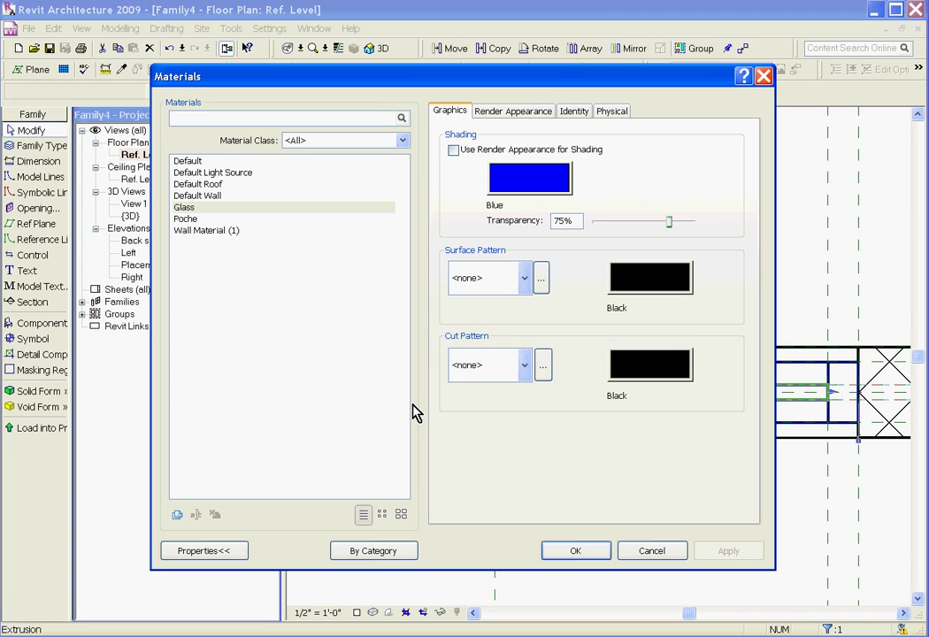
{"action": "left_click", "coordinate": [305, 211]}
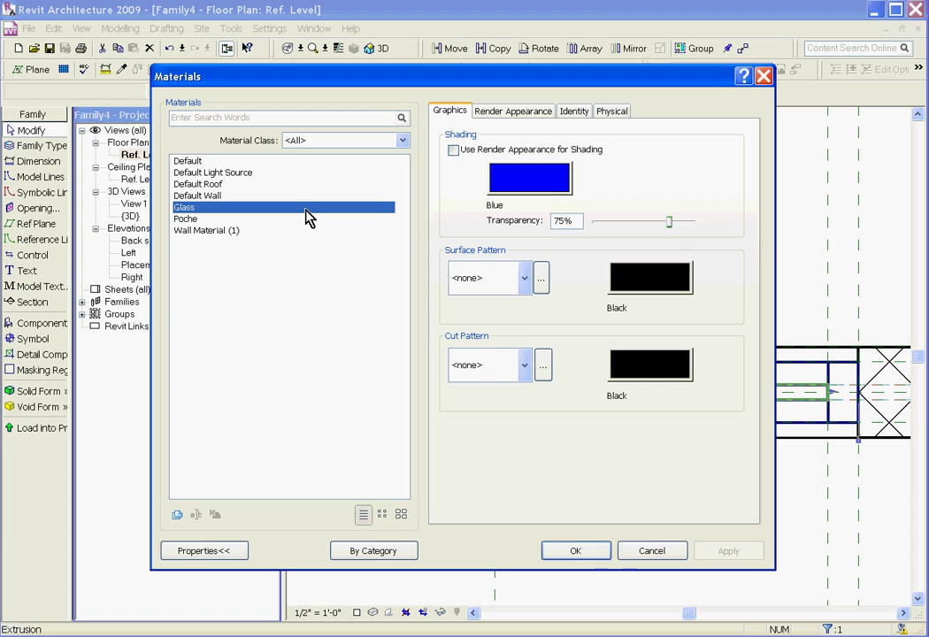
{"action": "left_click", "coordinate": [511, 110]}
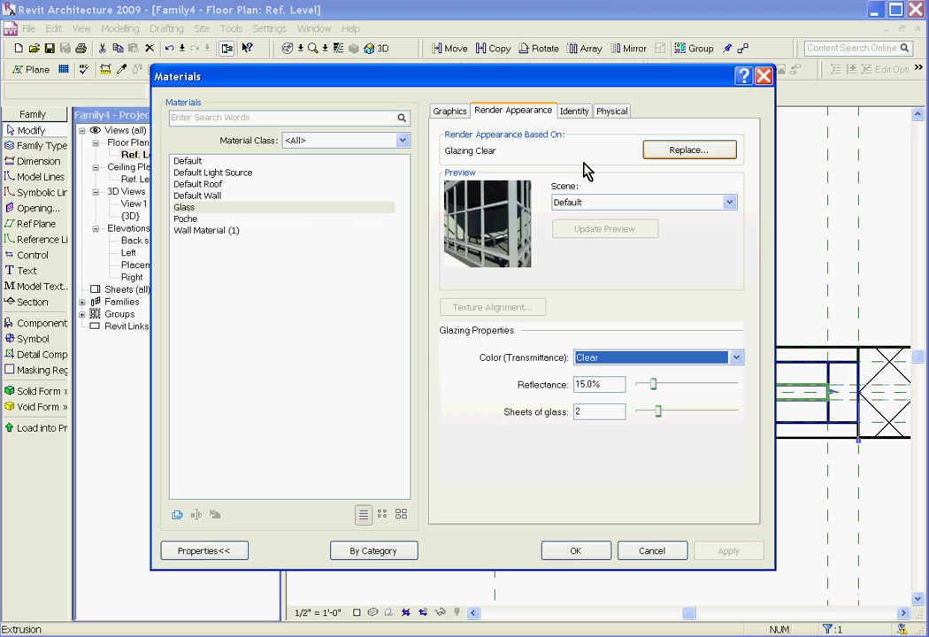
{"action": "left_click", "coordinate": [283, 208]}
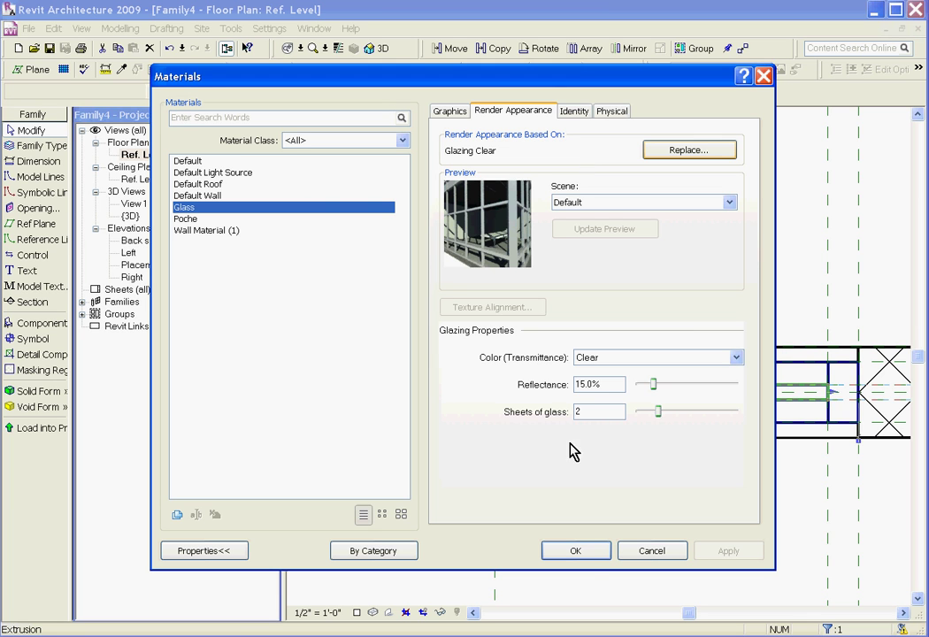
{"action": "left_click", "coordinate": [589, 555]}
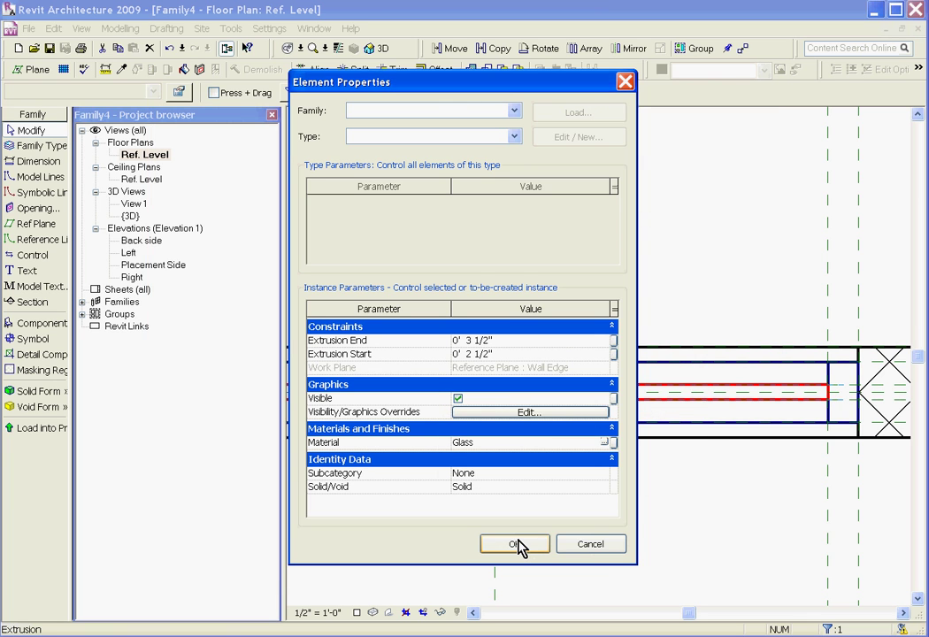
{"action": "left_click", "coordinate": [519, 545]}
{"action": "left_click", "coordinate": [596, 535]}
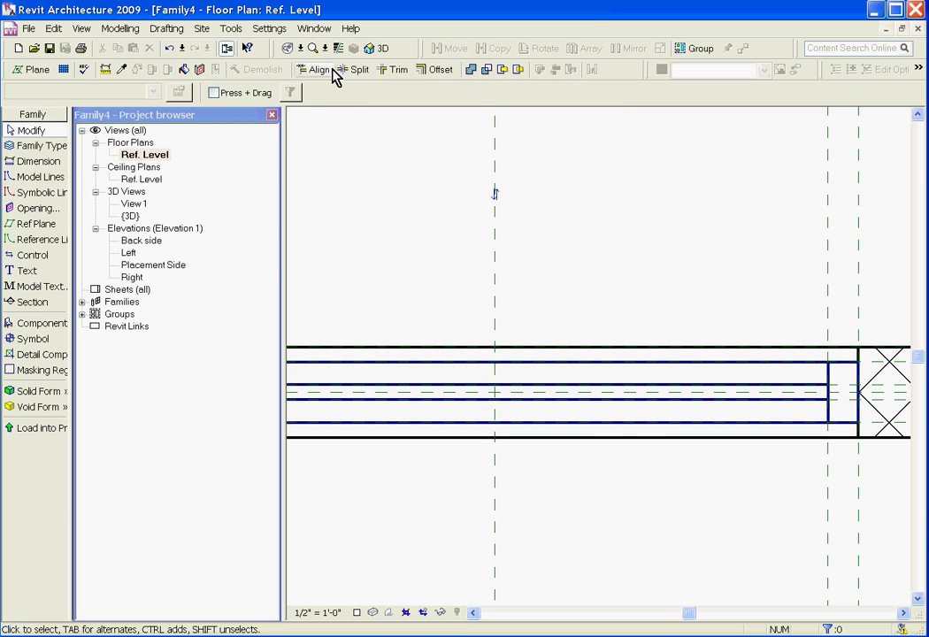
Inspect the blue glass in the 3D view, then load the window family into the project
{"action": "left_click", "coordinate": [378, 49]}
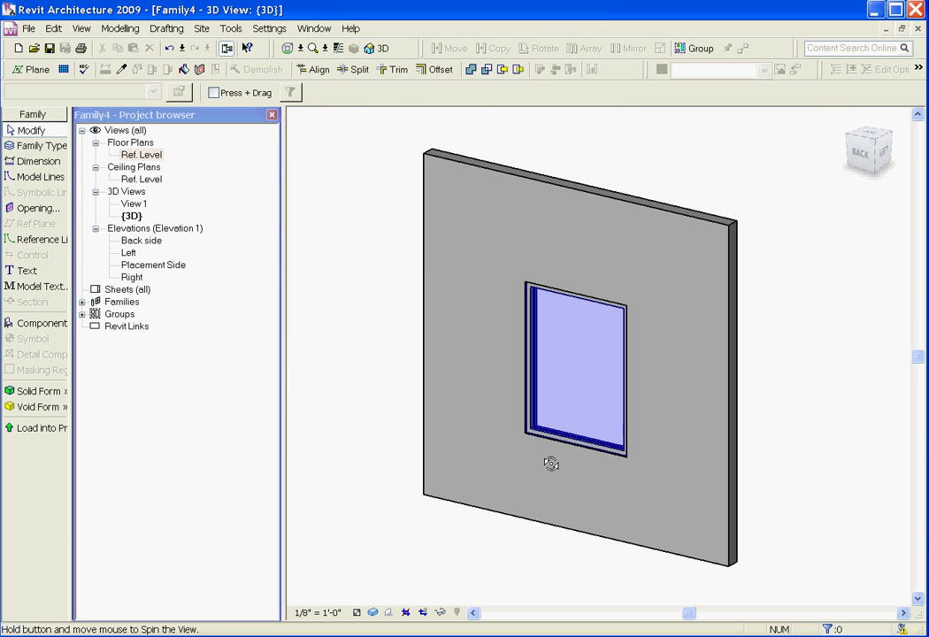
{"action": "middle_click_drag", "start_coordinate": [549, 405], "coordinate": [535, 469], "text": "shift"}
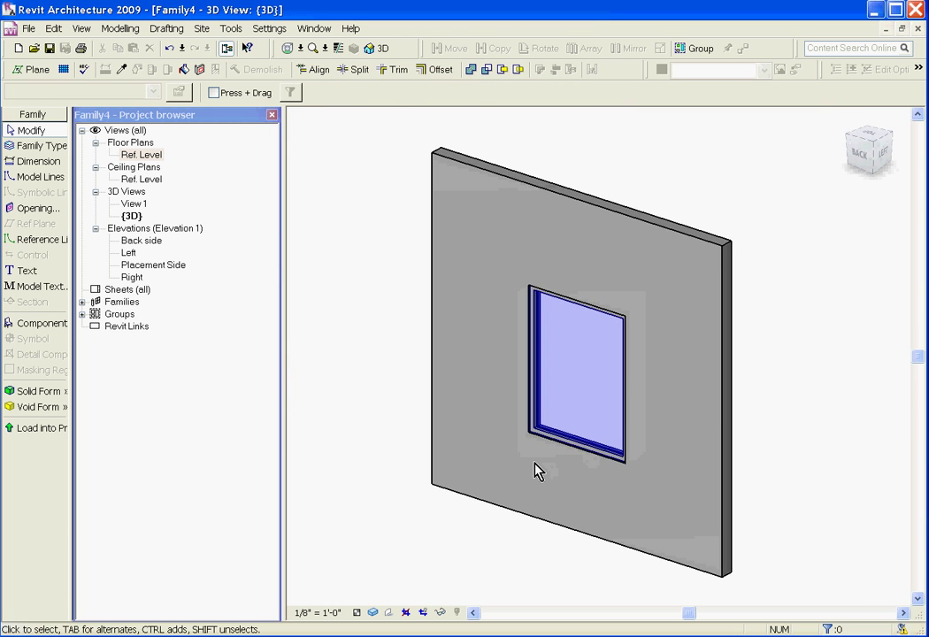
{"action": "left_click", "coordinate": [49, 432]}
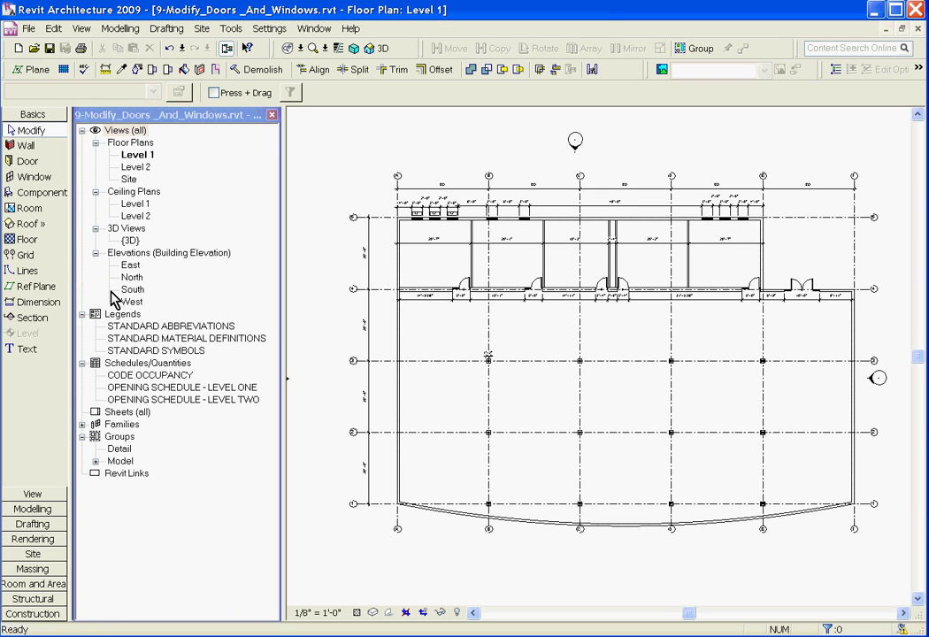
Start placing a Family4 window and zoom in on the top wall of Level 1
{"action": "left_click", "coordinate": [35, 177]}
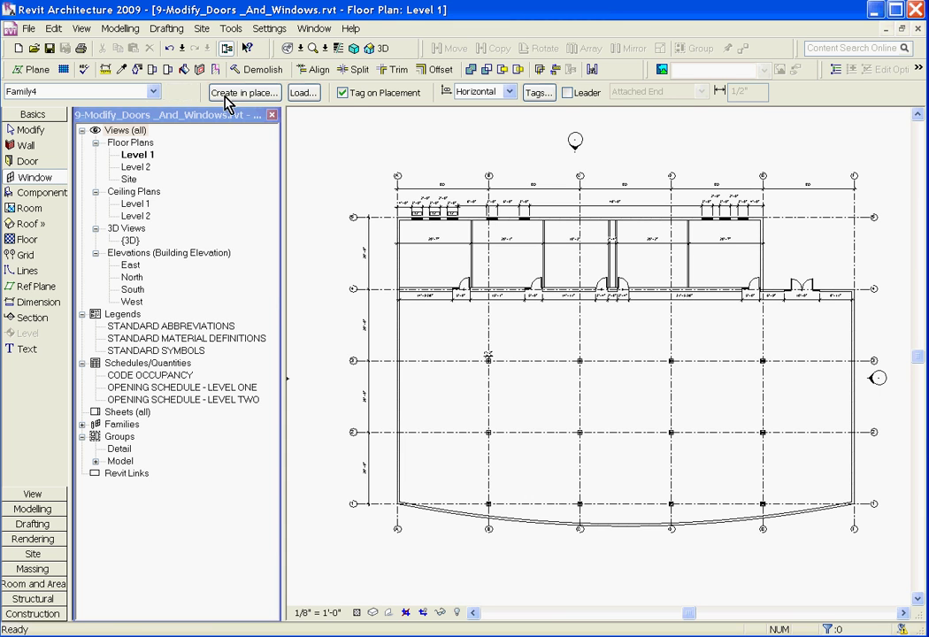
{"action": "scroll", "coordinate": [521, 199], "scroll_direction": "up", "scroll_amount": 5}
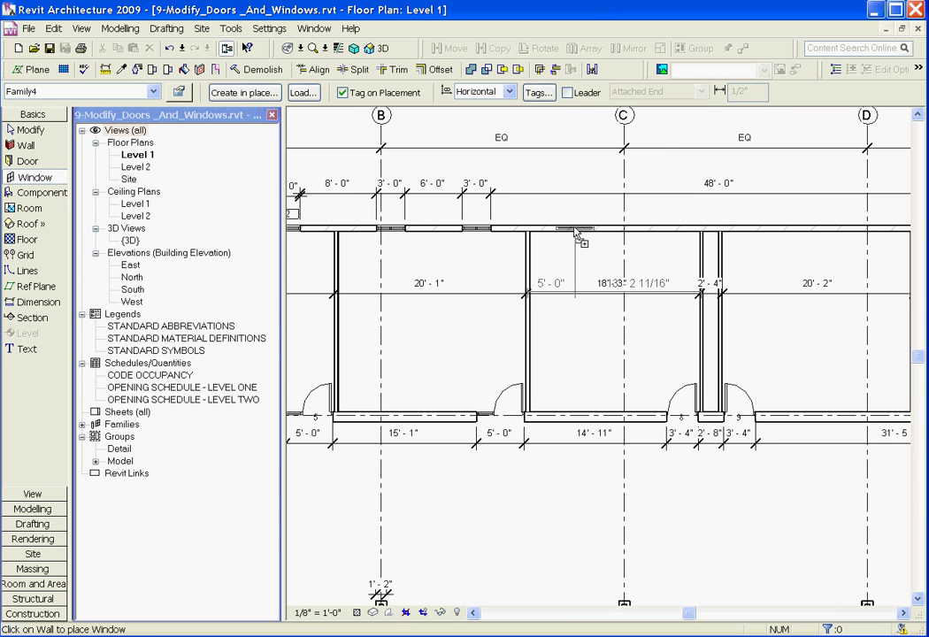
{"action": "scroll", "coordinate": [574, 225], "scroll_direction": "up", "scroll_amount": 8}
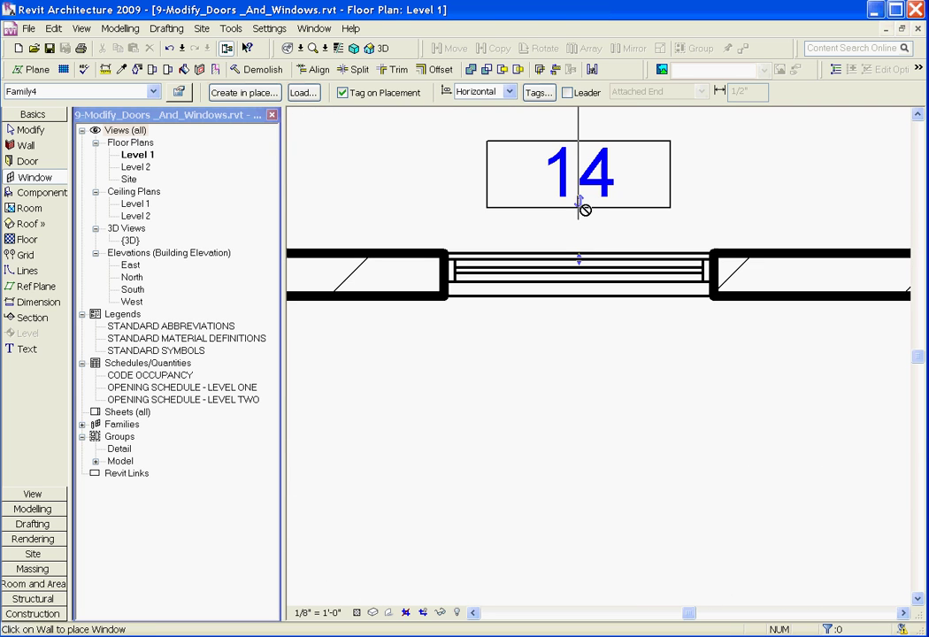
{"action": "scroll", "coordinate": [580, 204], "scroll_direction": "up", "scroll_amount": 2}
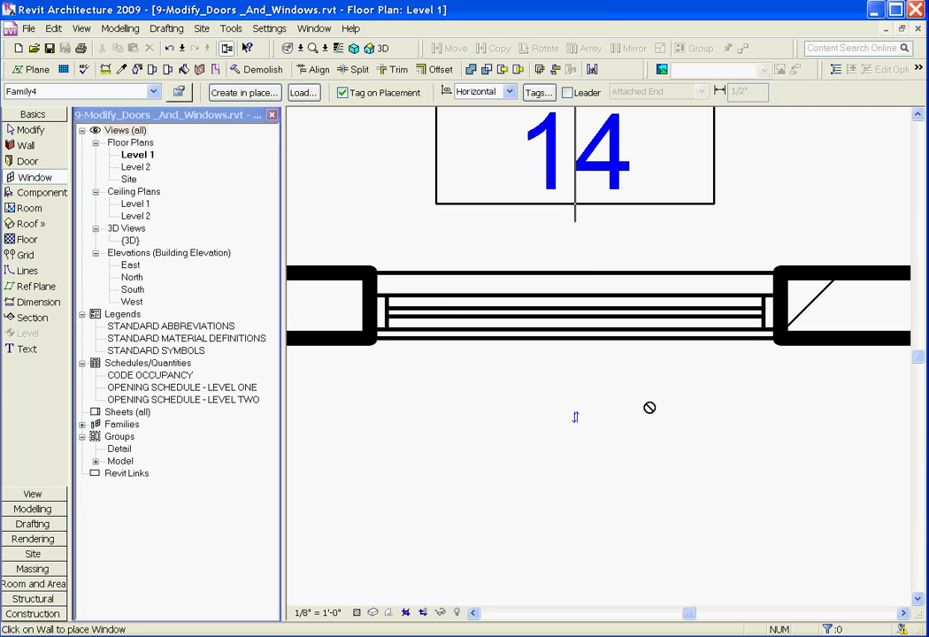
{"action": "scroll", "coordinate": [653, 420], "scroll_direction": "down", "scroll_amount": 3}
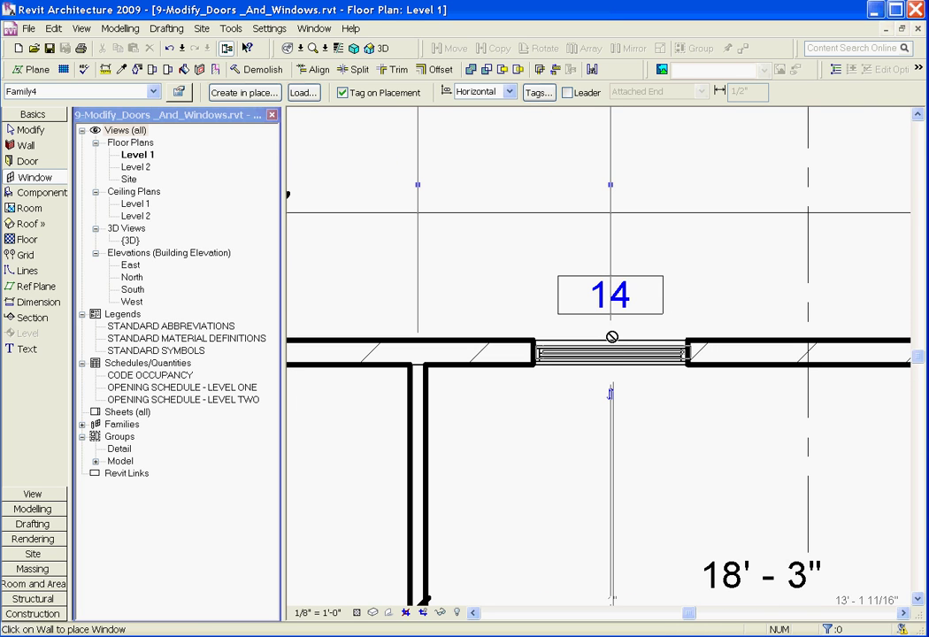